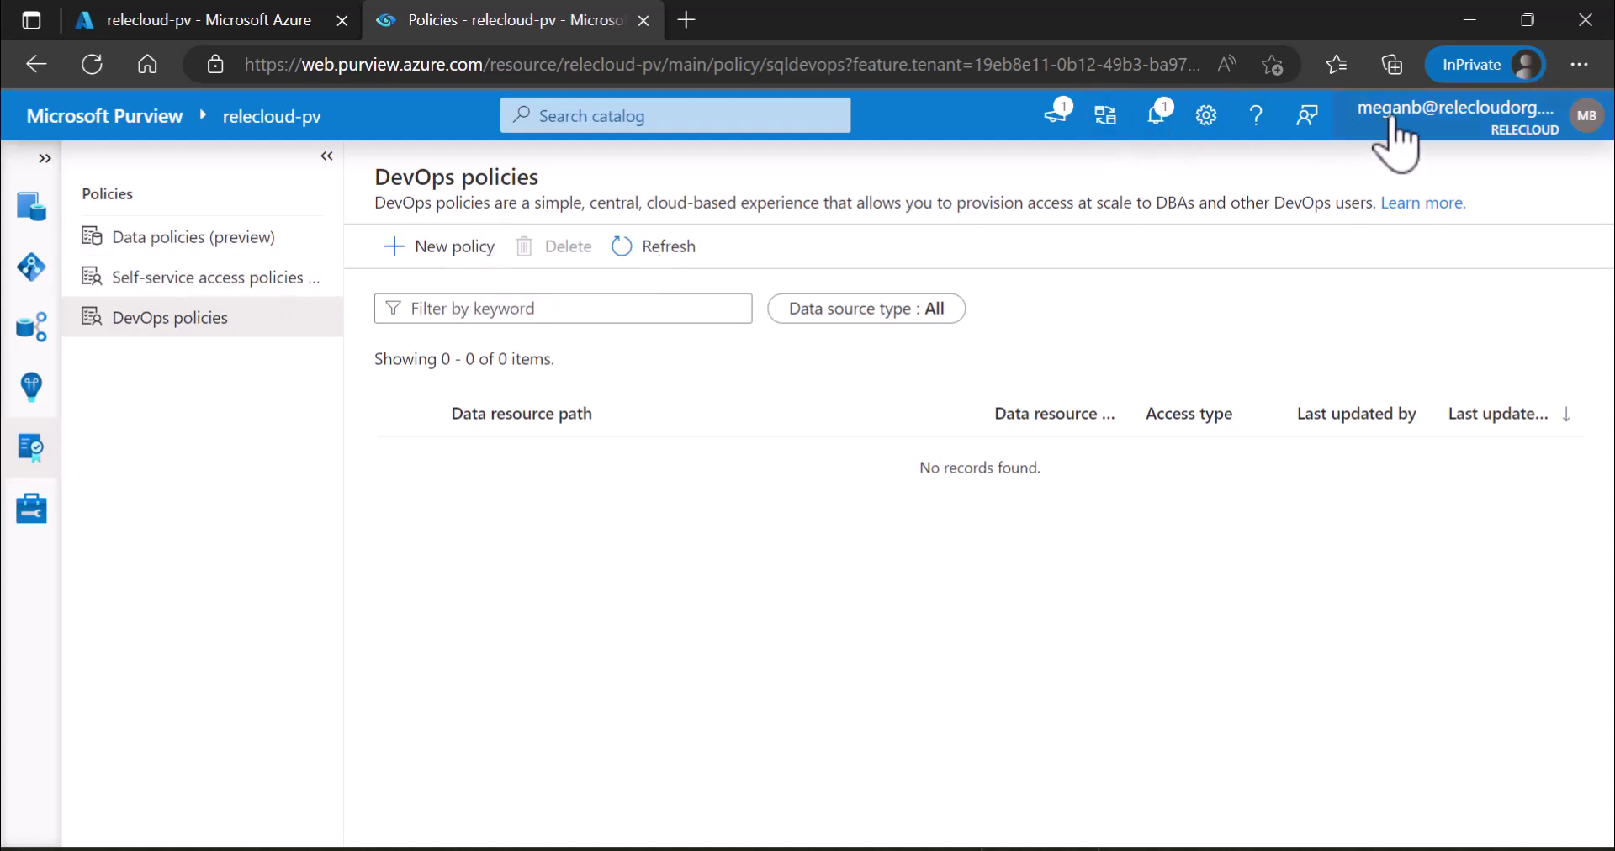
- Create a new DevOps policy with Azure Resource Group Finance-rg as its data resource
click(433, 252)
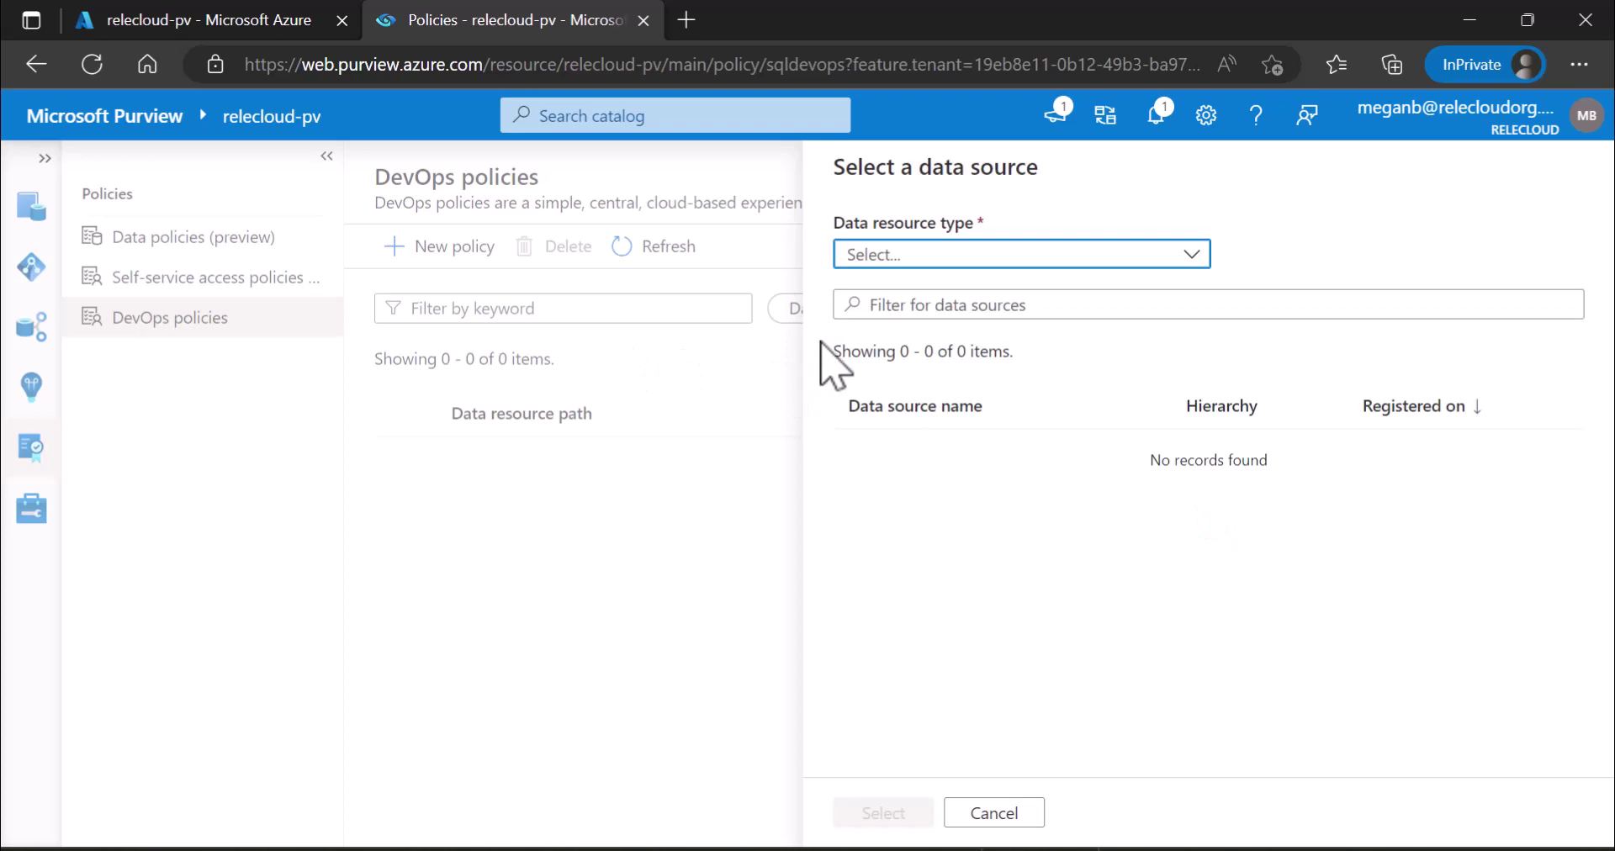
click(902, 252)
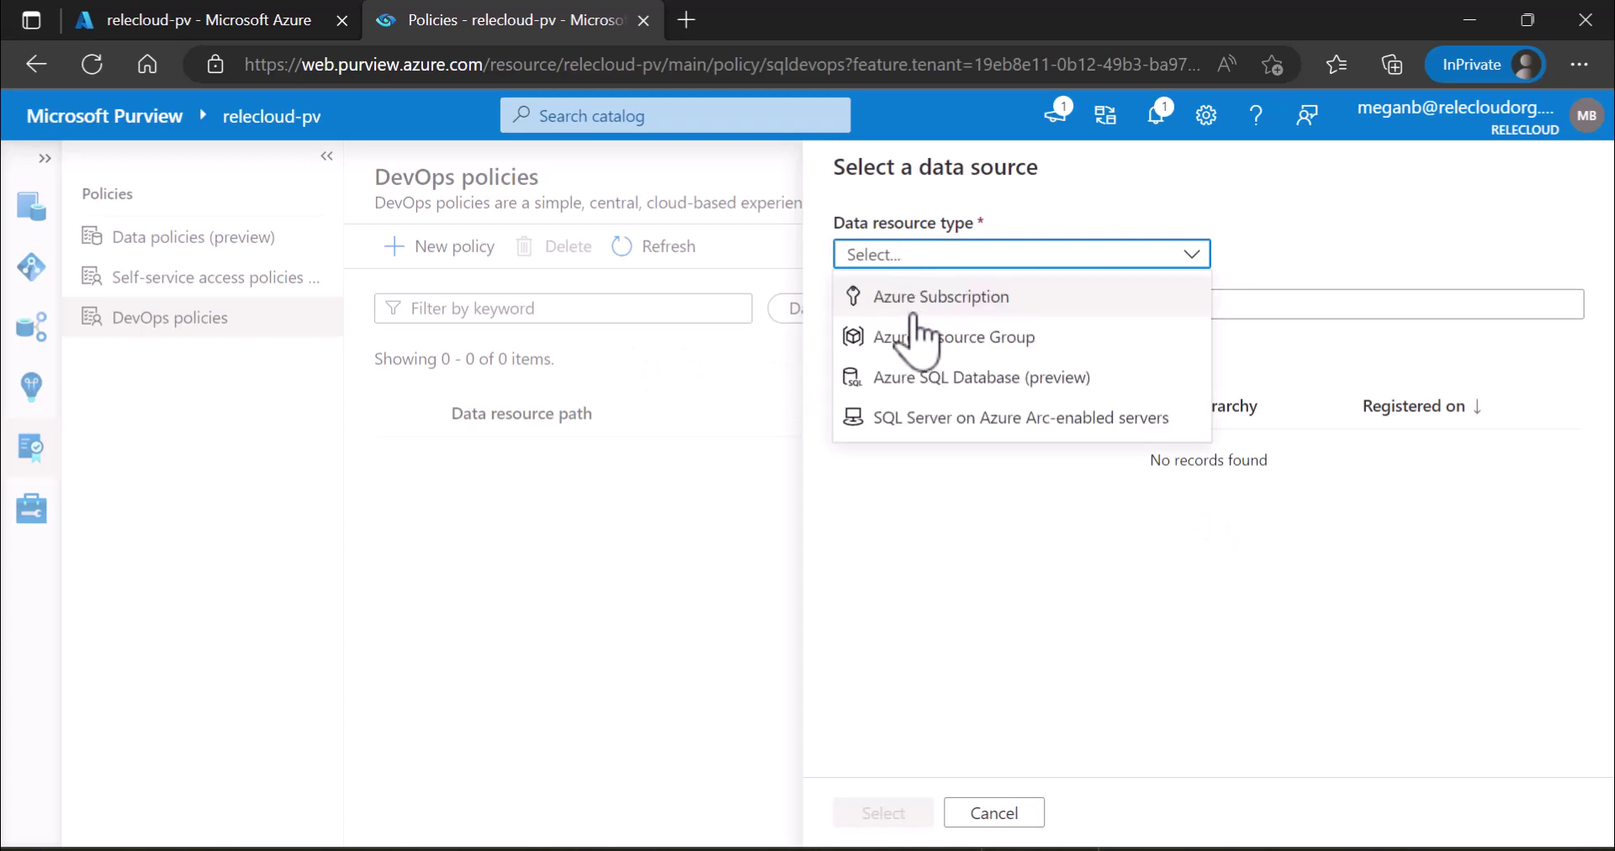
click(914, 339)
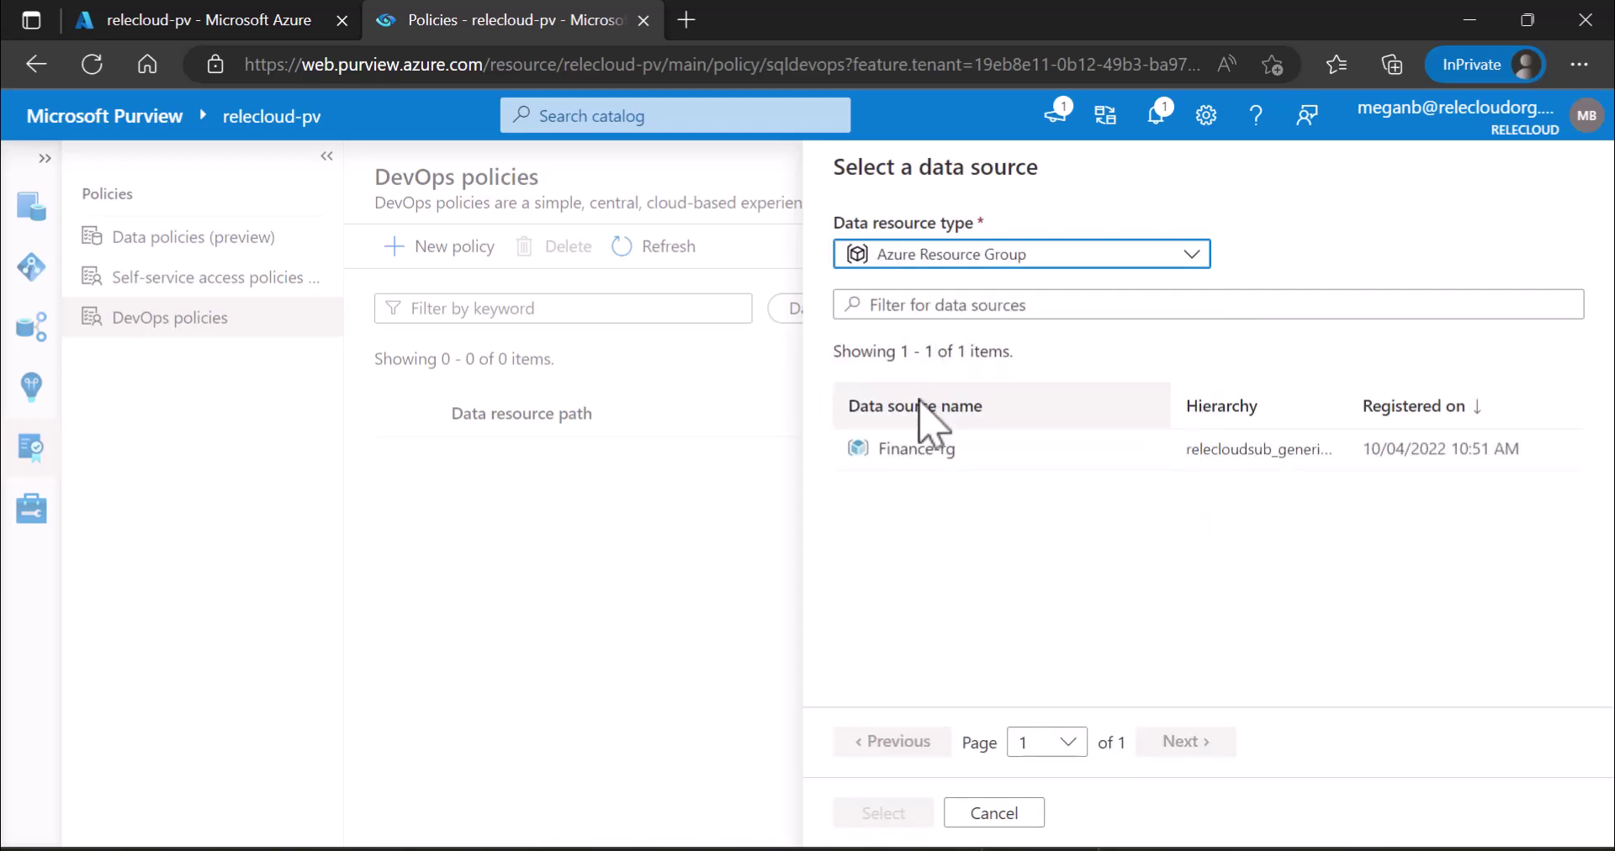
click(919, 457)
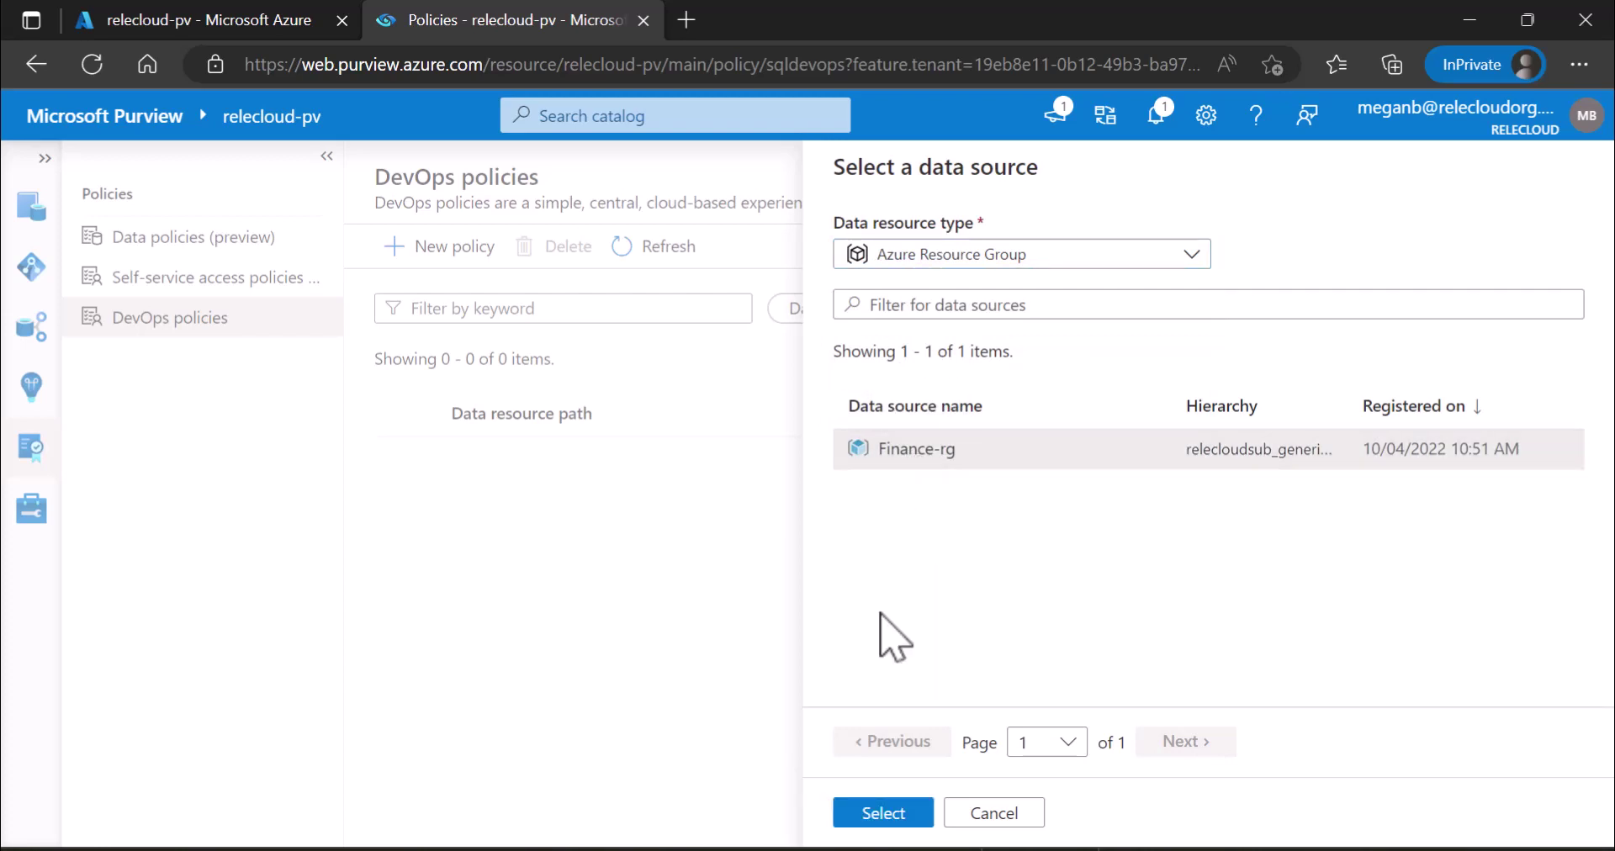
click(915, 816)
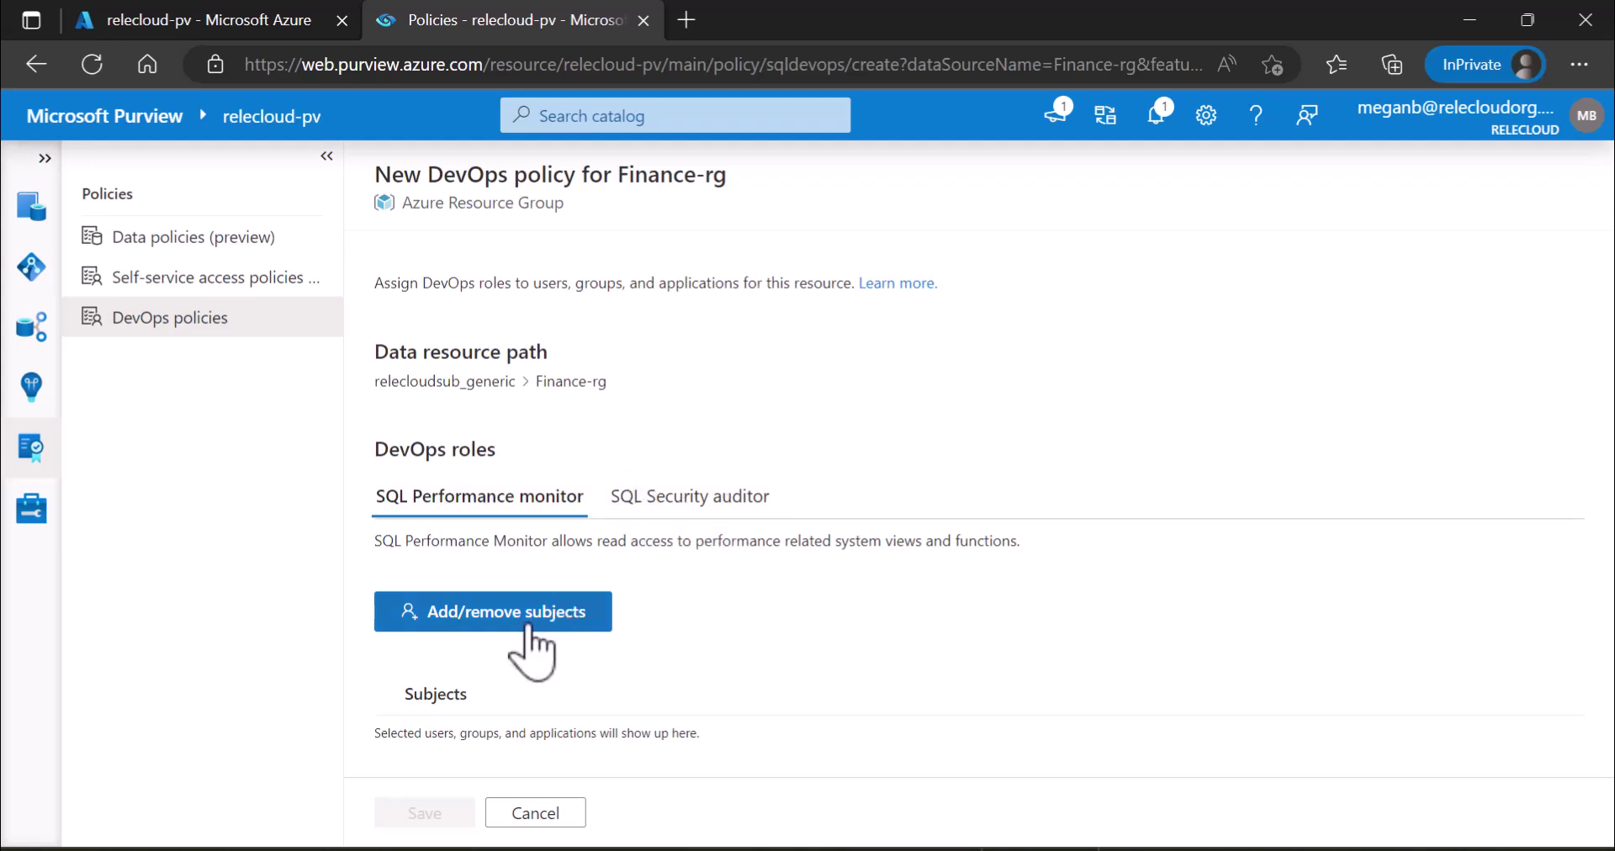
- Search 'ad' and save AAD_Grp_PerfMon as the SQL Performance monitor role's subject
click(459, 618)
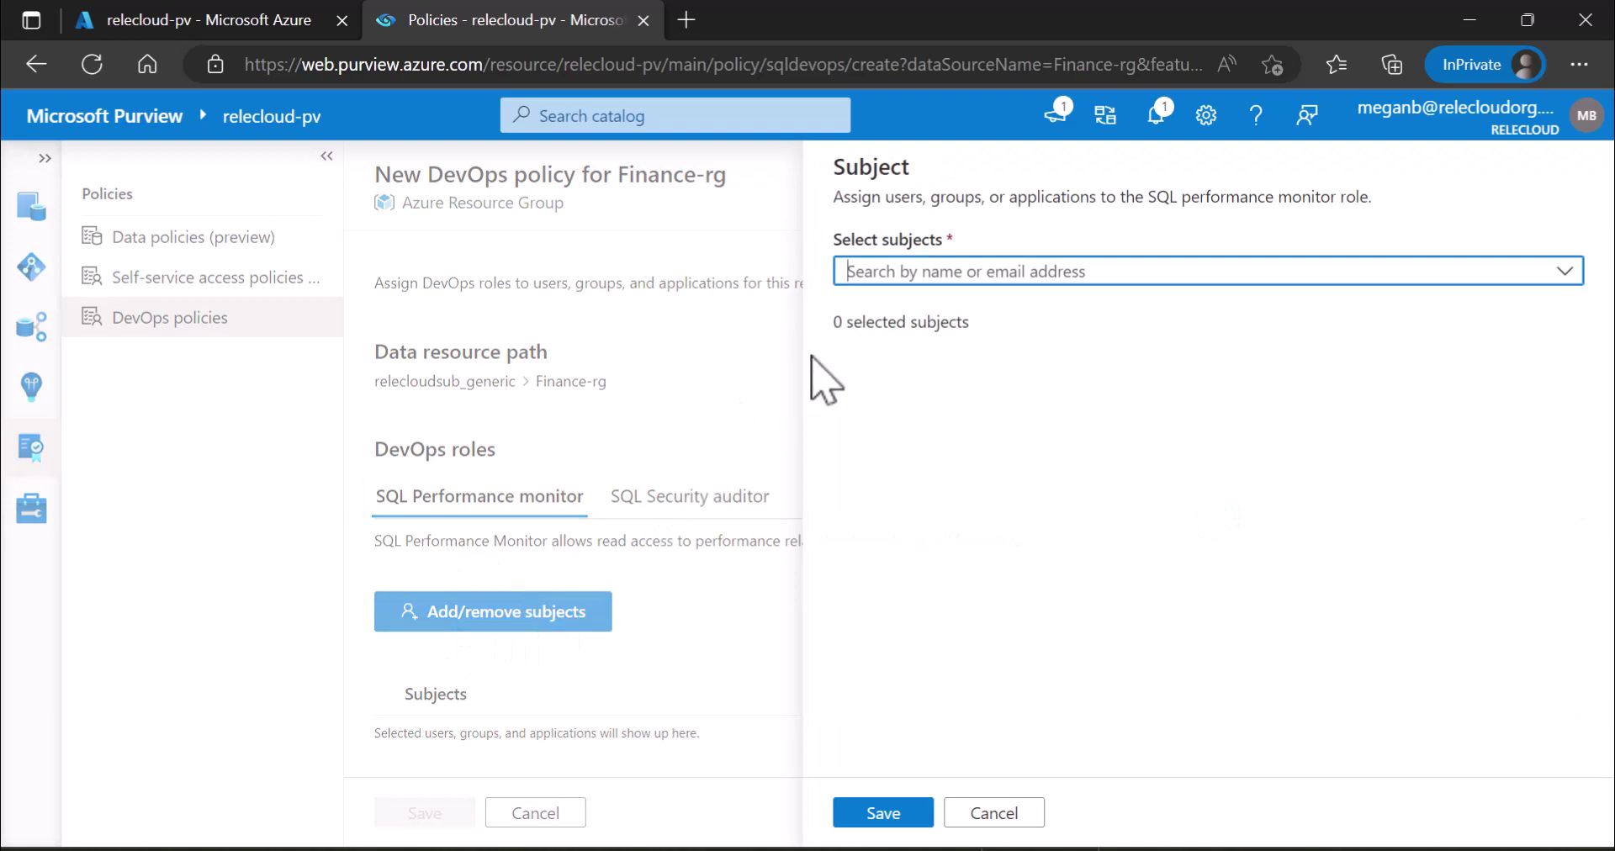
text(ad)
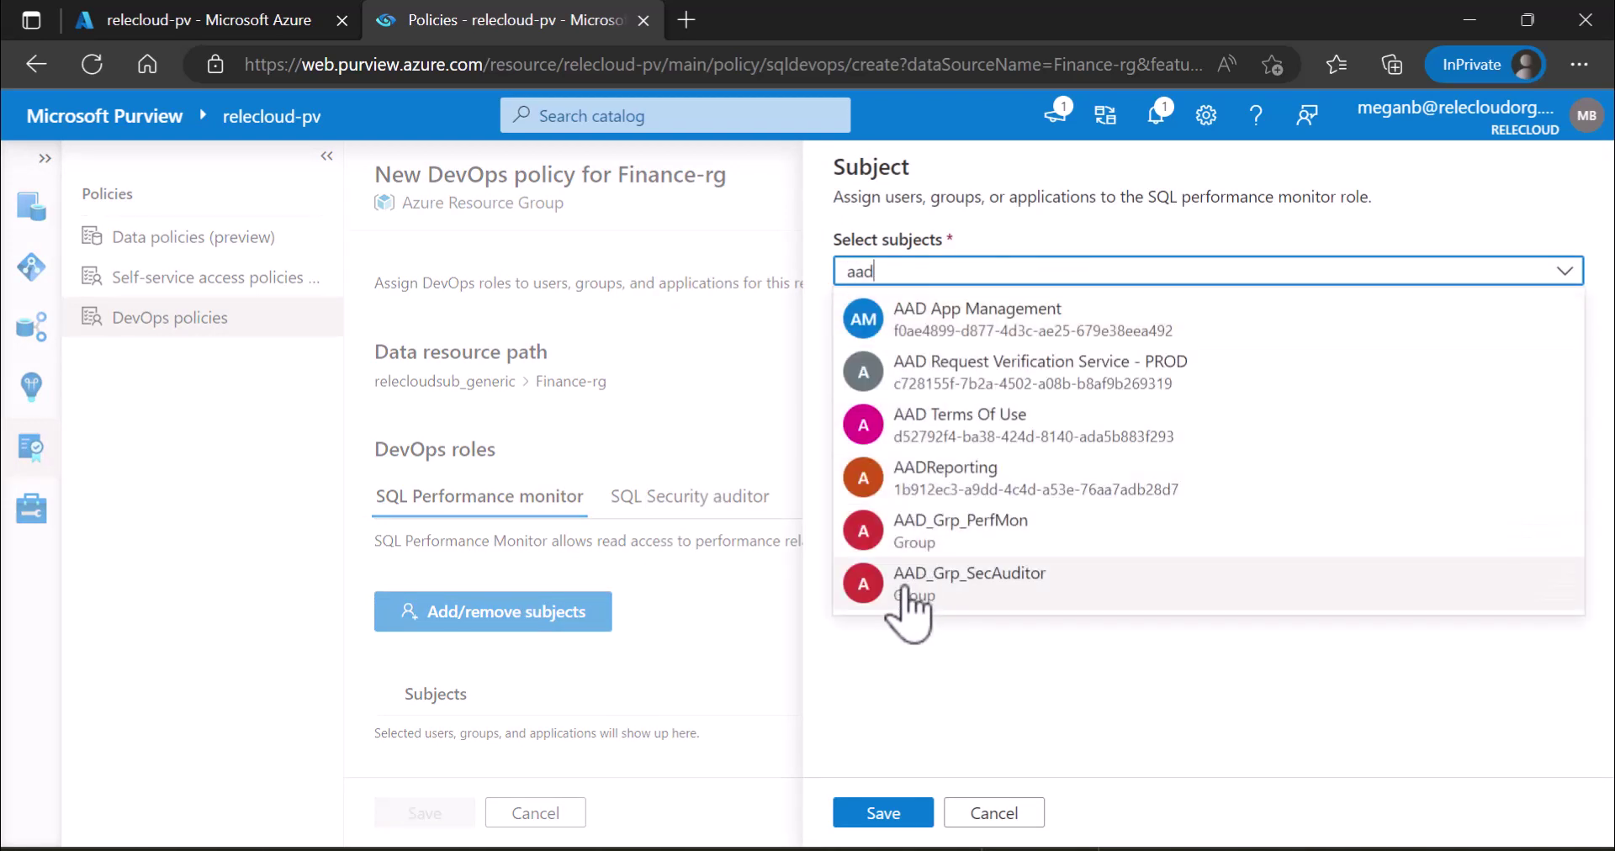
click(905, 525)
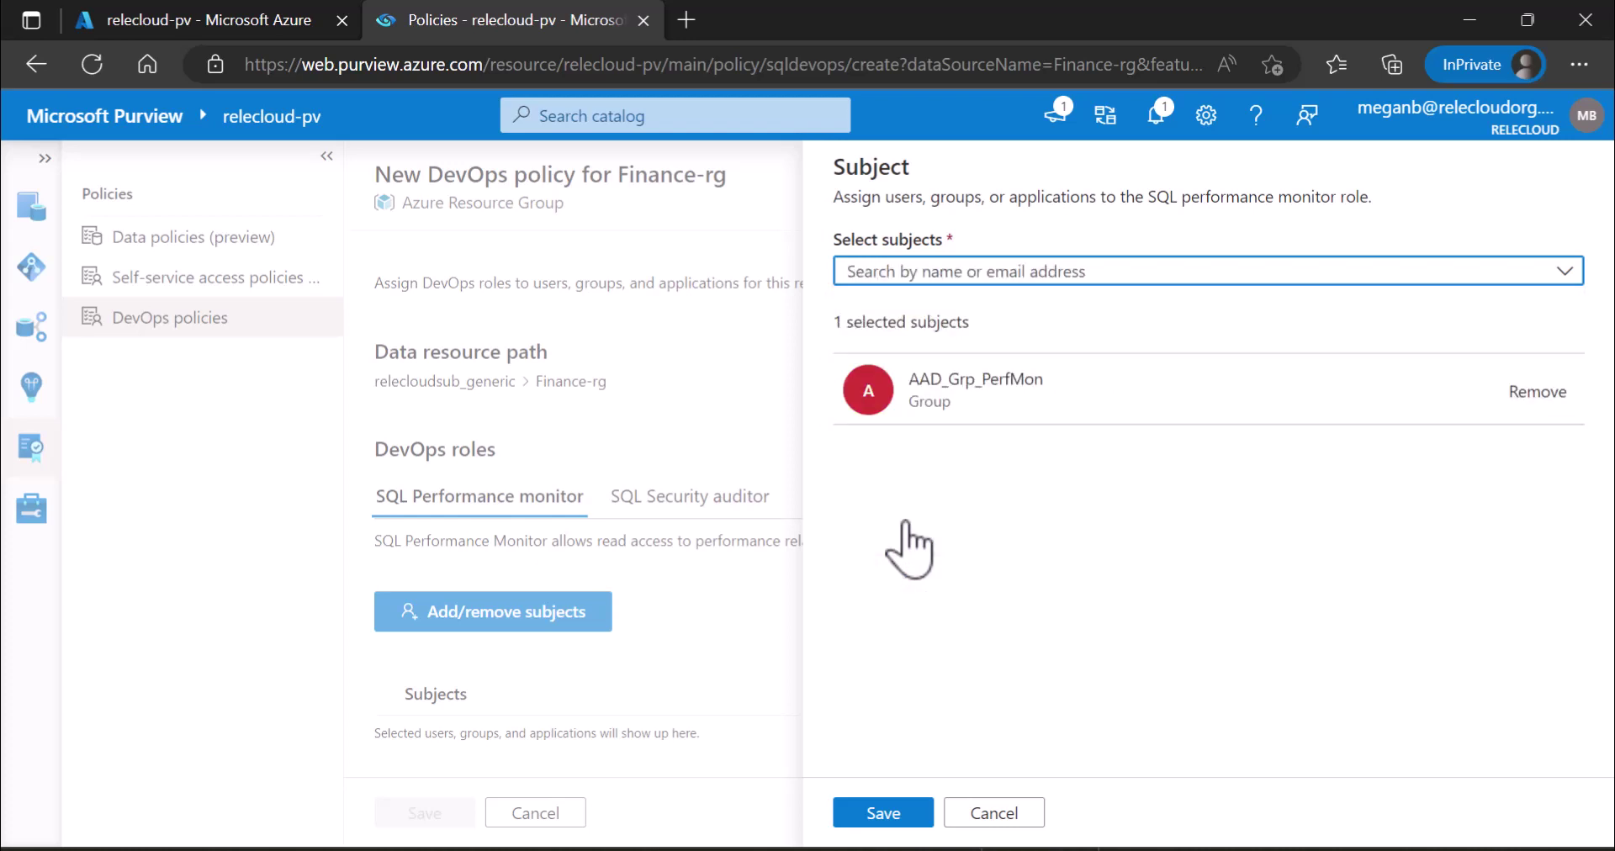
click(893, 812)
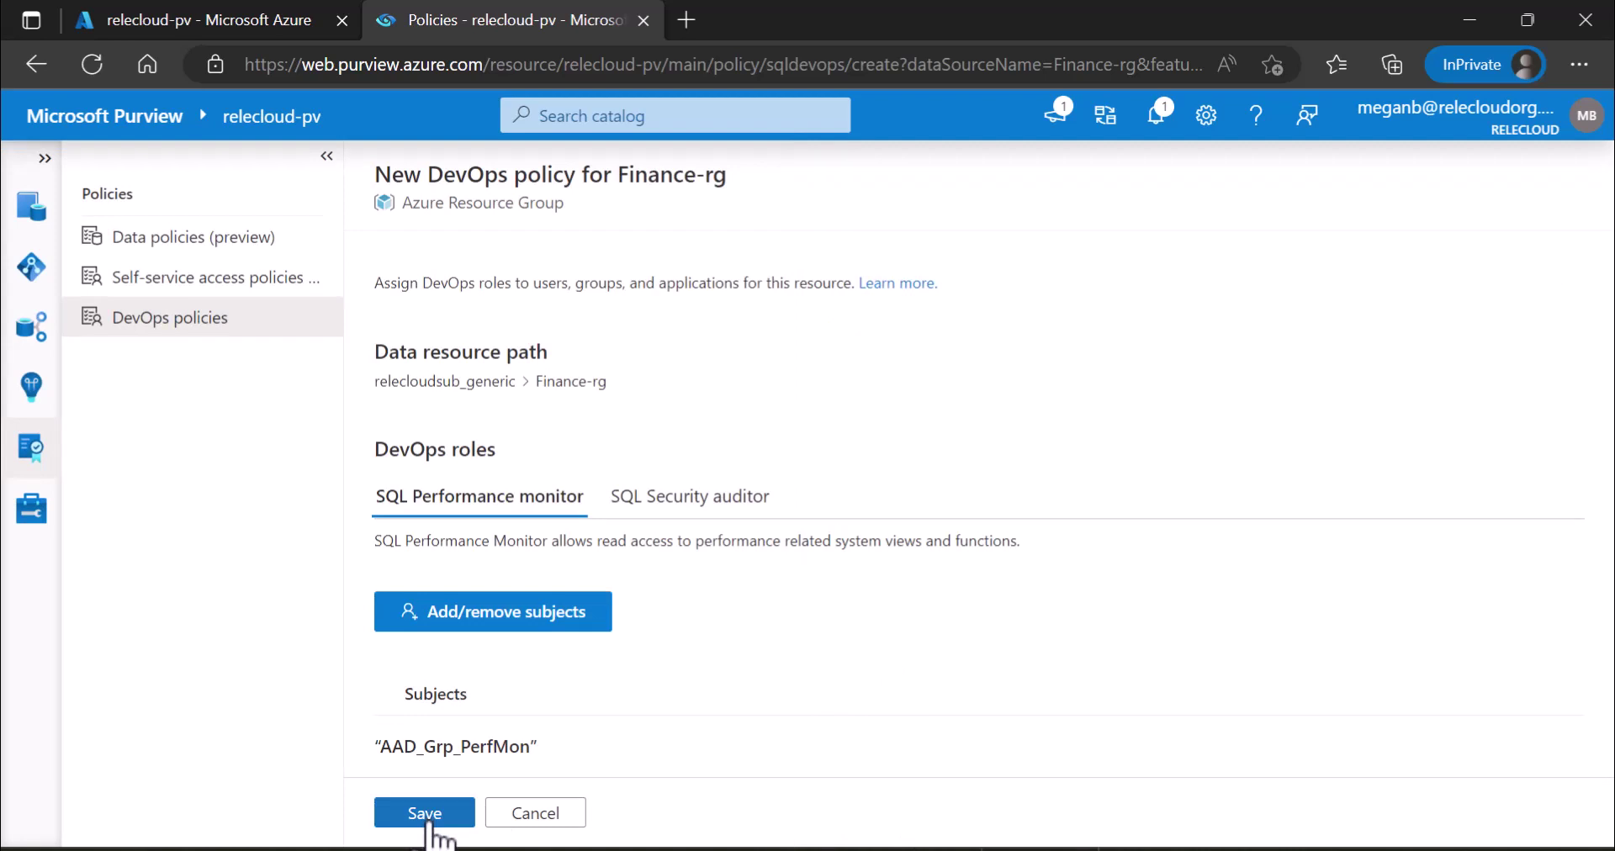
- Connect the PerfMon and SecAuditor query window to relecloud-sql-srv1 using Universal with MFA
mouse_move(504, 849)
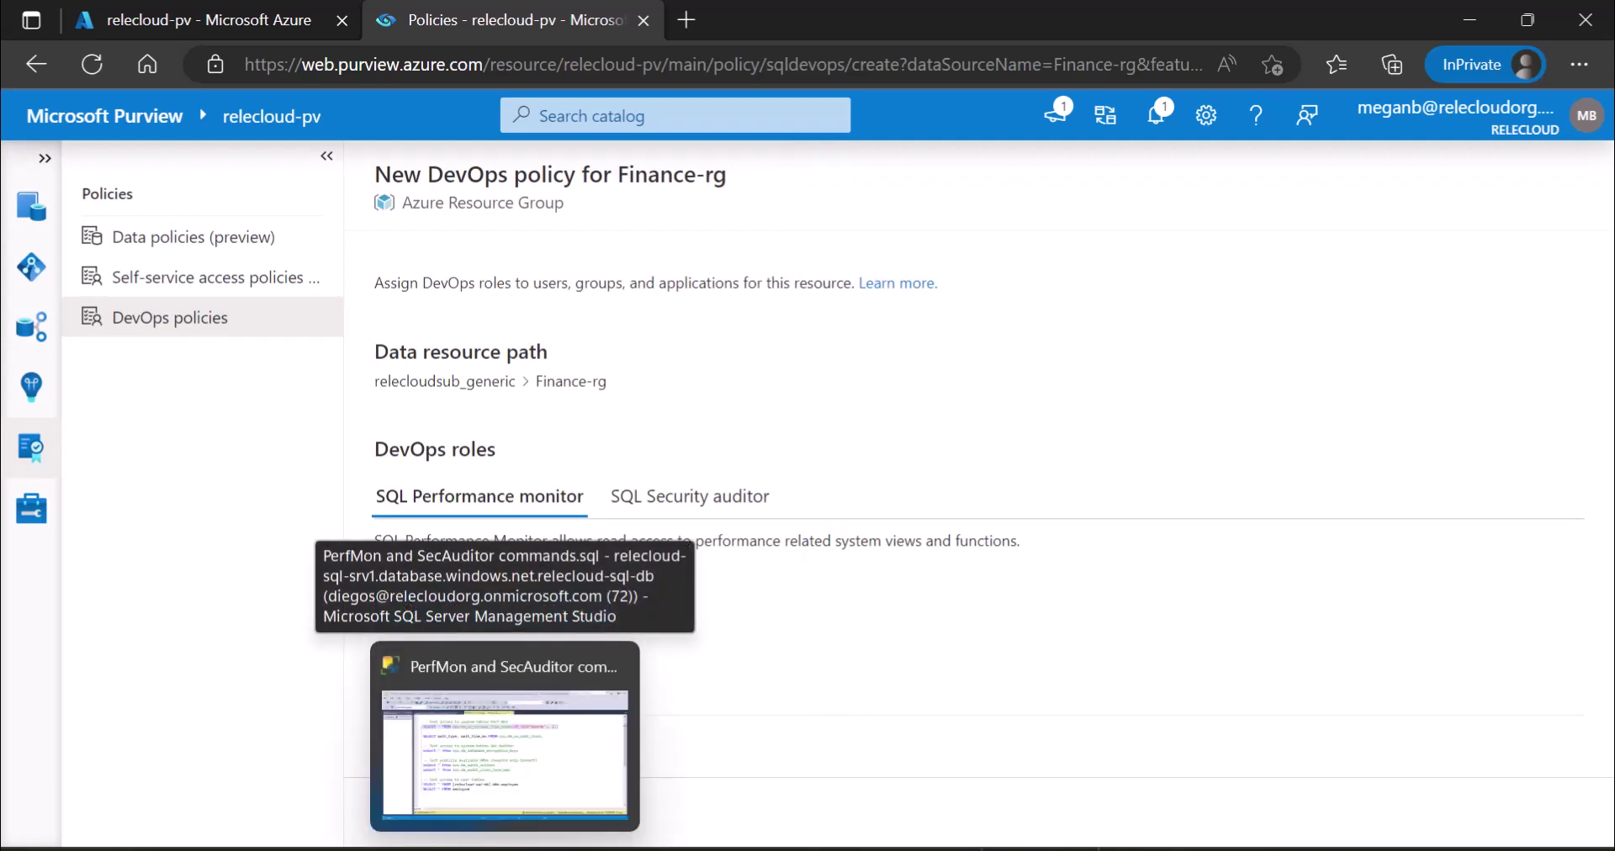
click(504, 740)
click(641, 249)
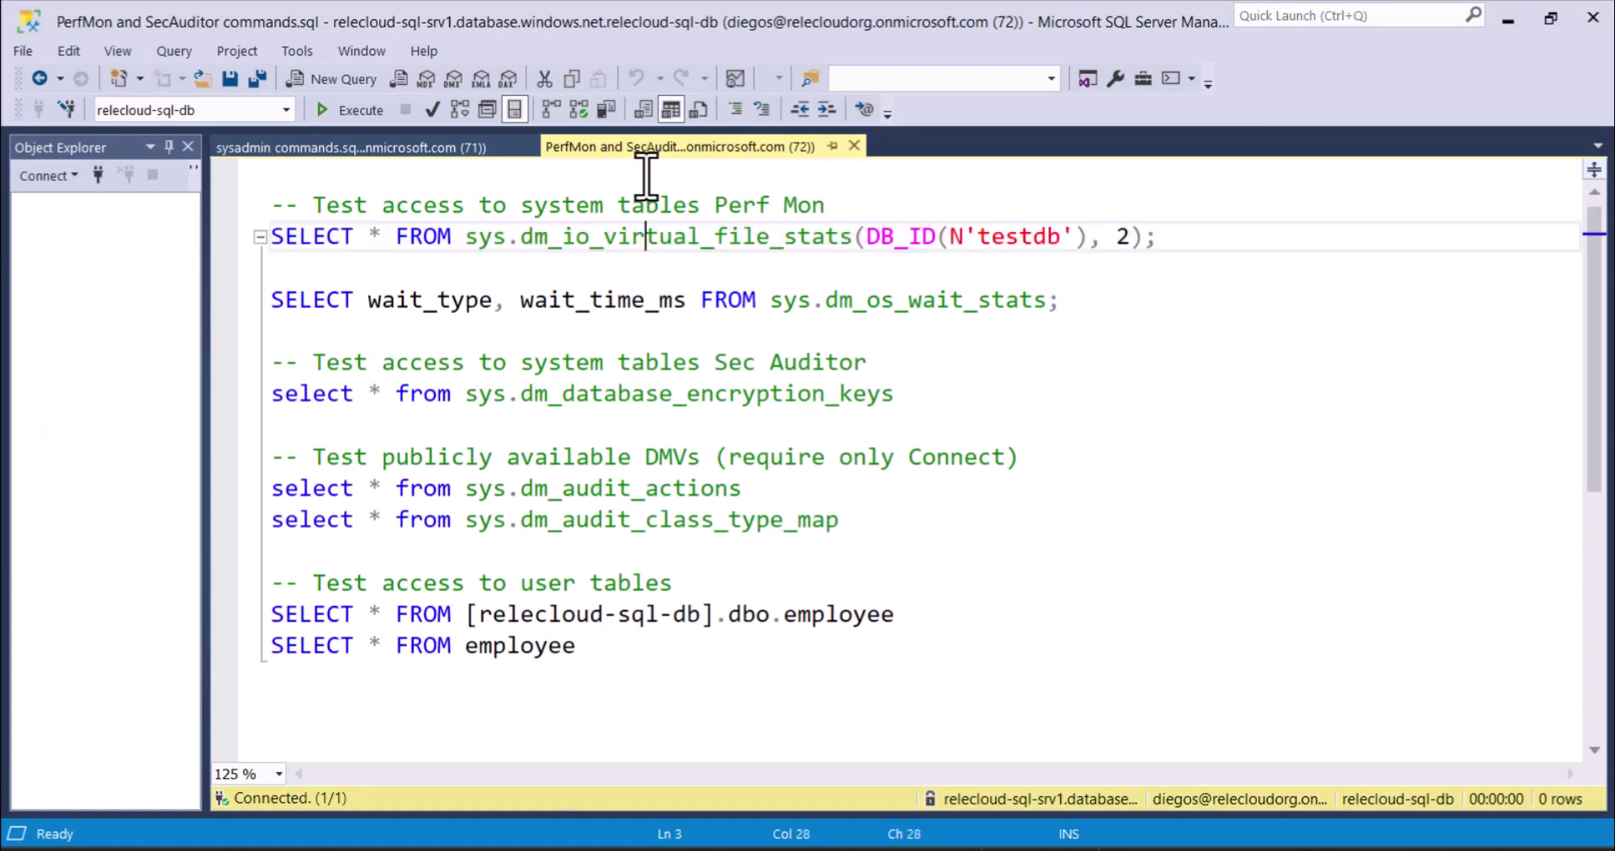
click(664, 168)
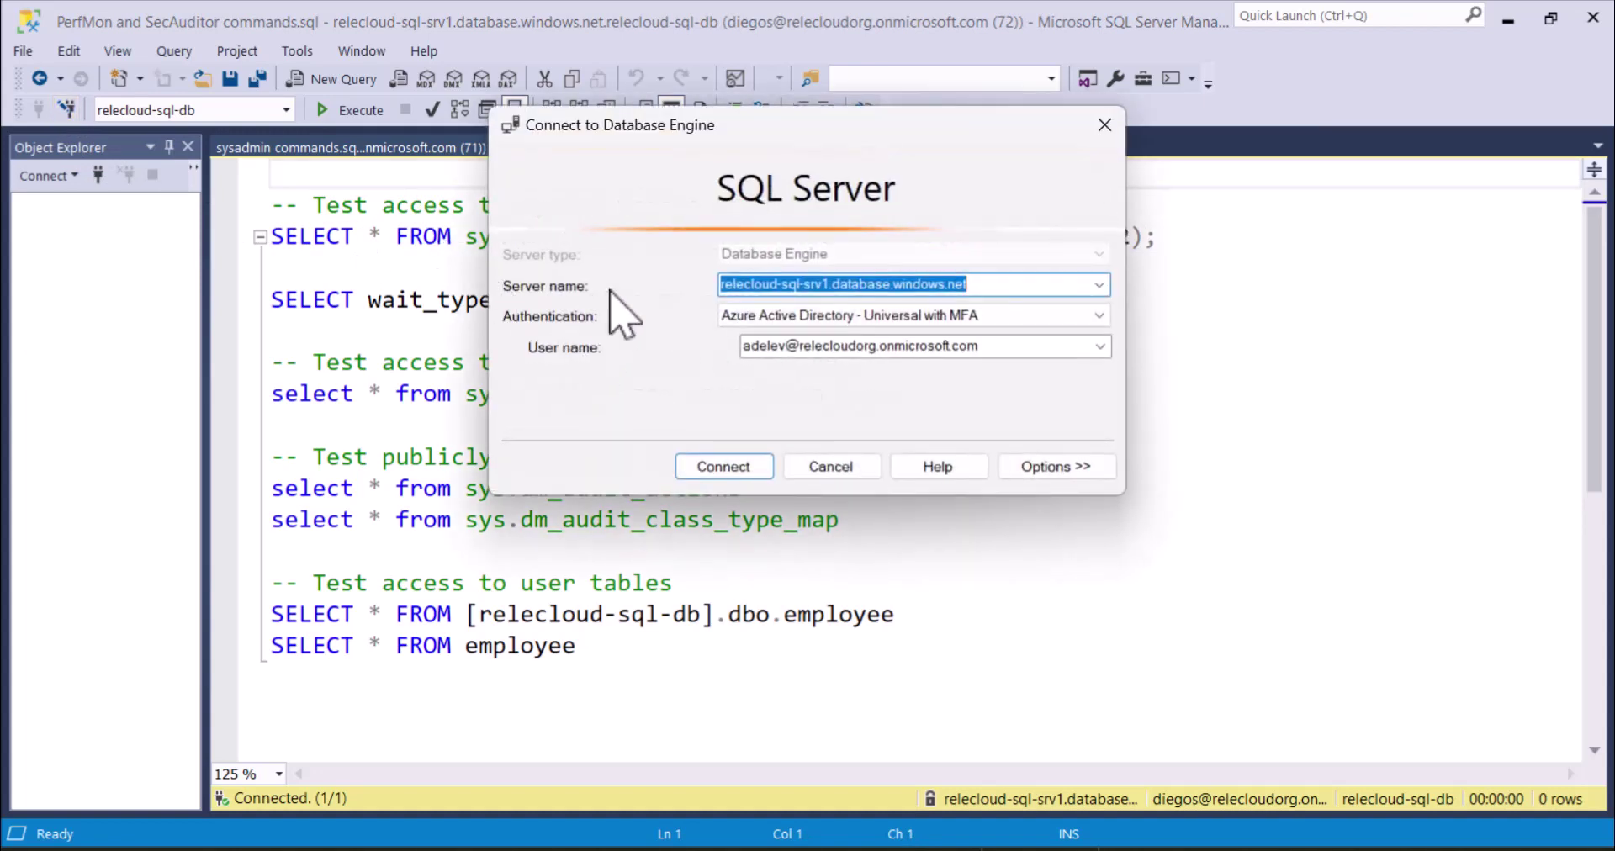
drag(657, 126, 801, 183)
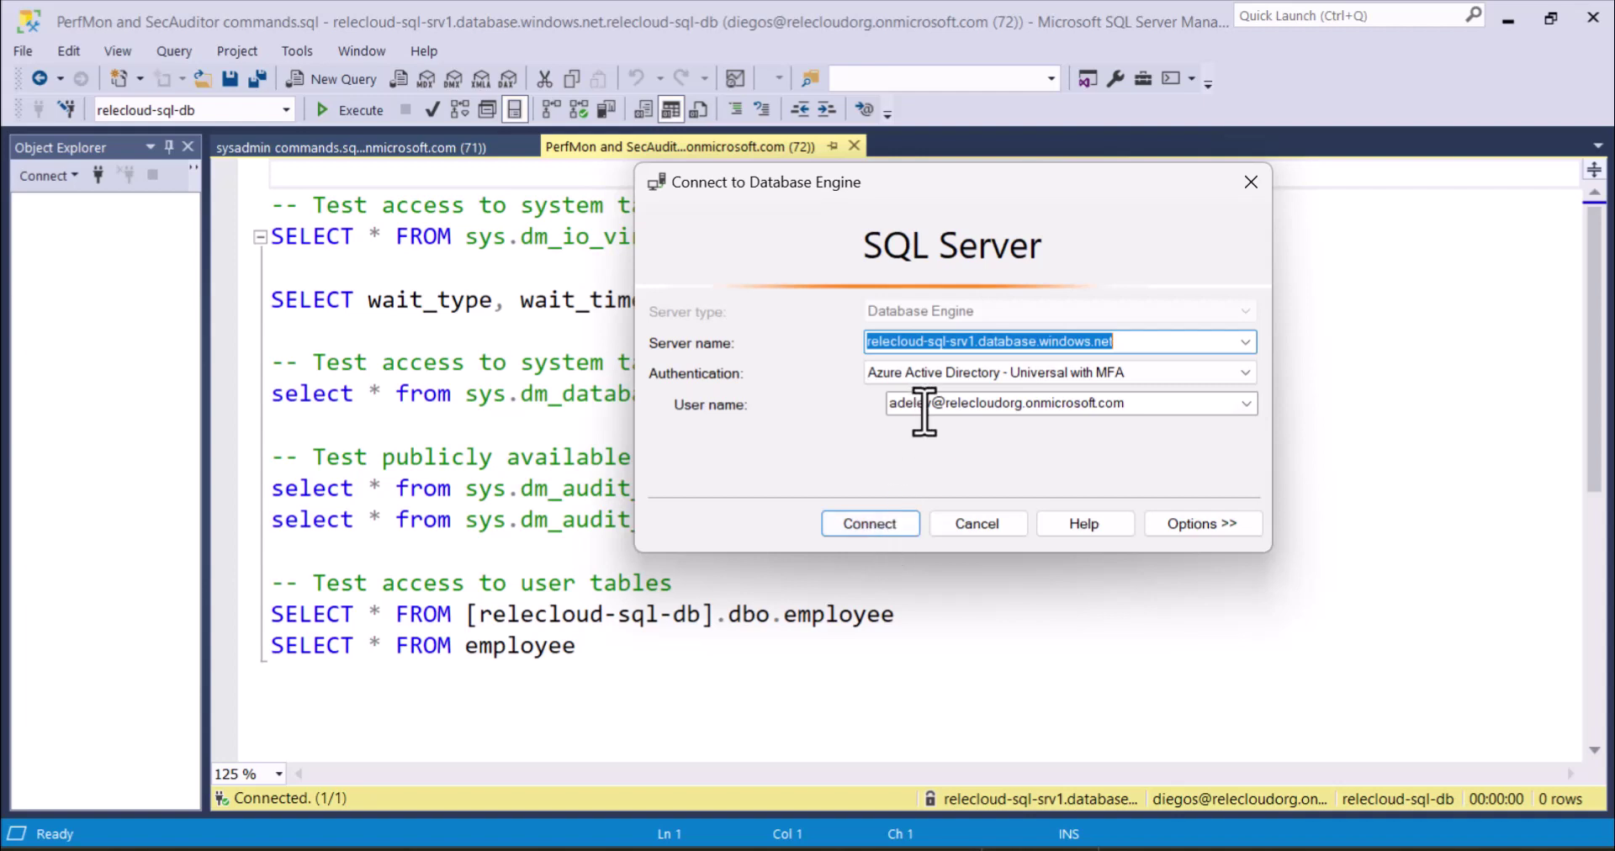
click(880, 536)
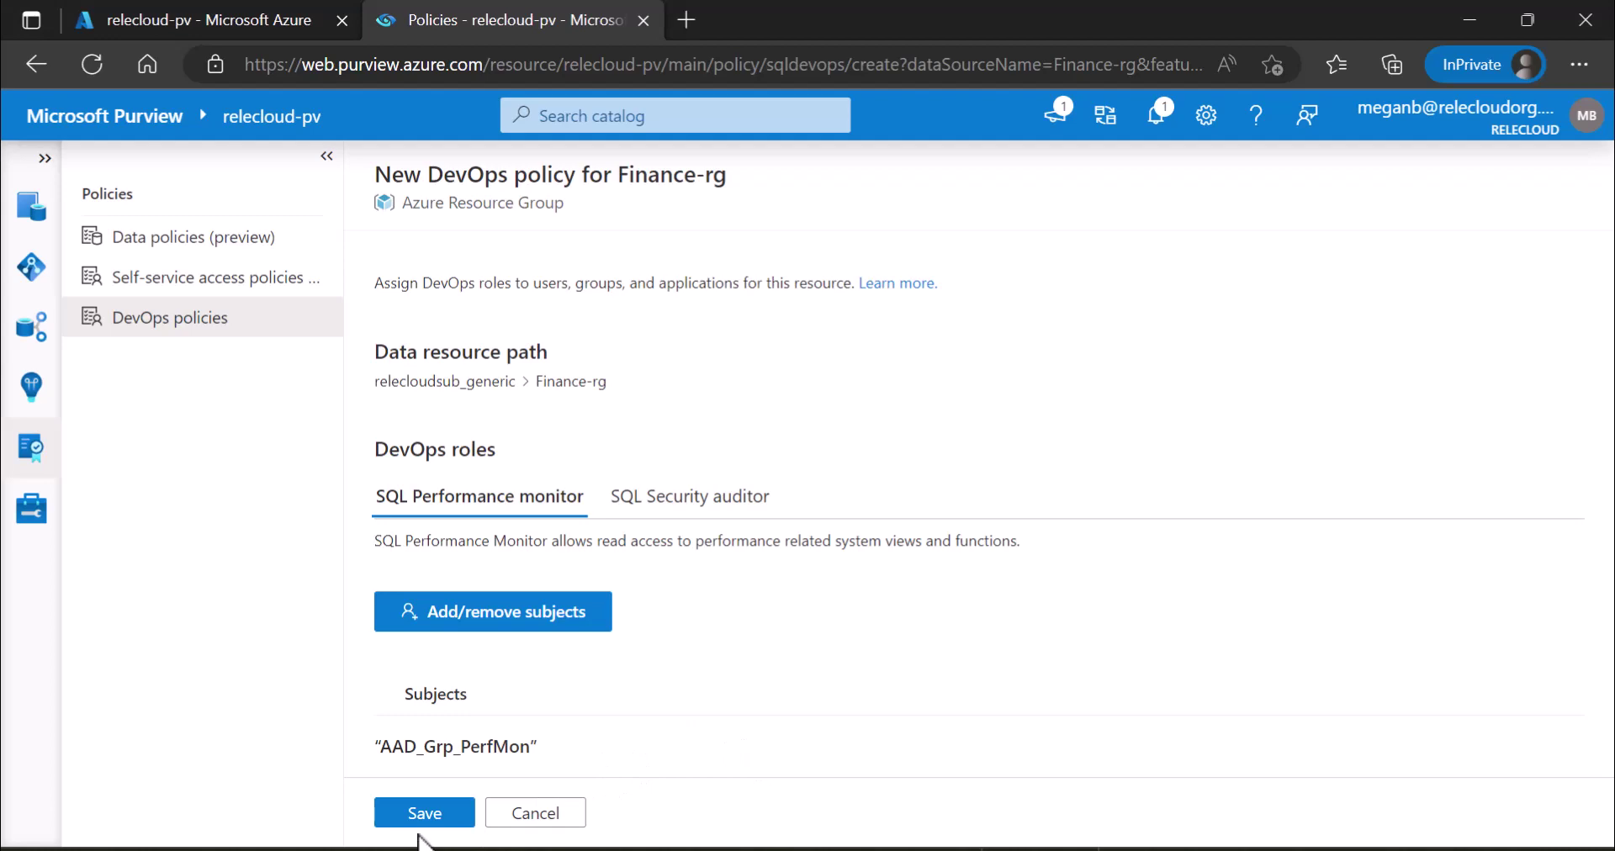
- Save the new Finance-rg DevOps policy
click(425, 818)
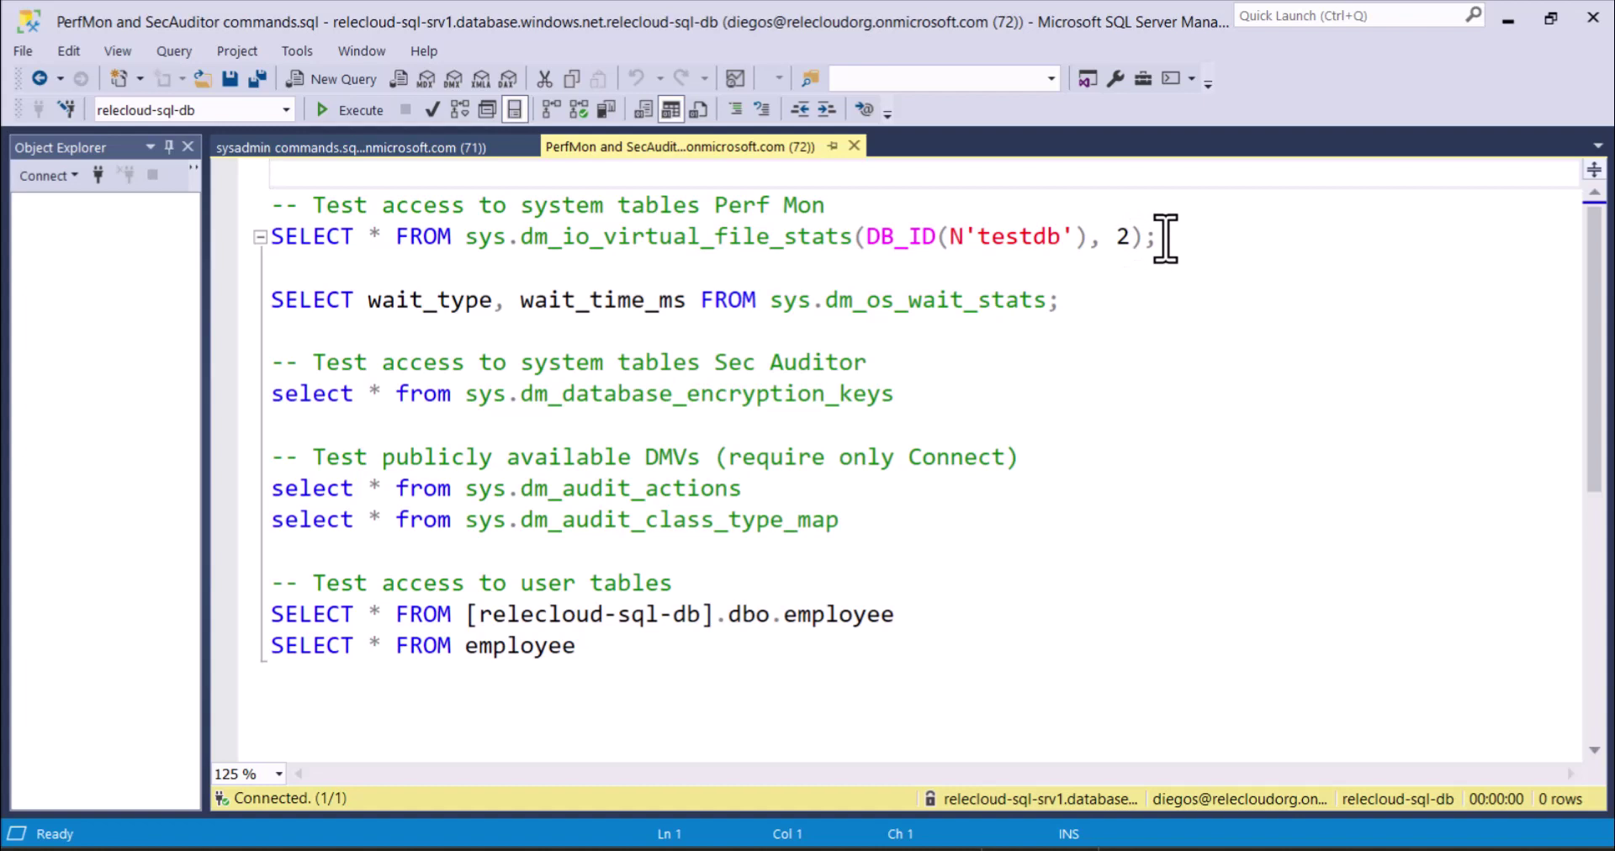
- Reconnect as the test user and run the dm_io_virtual_file_stats and dm_os_wait_stats queries (1,481 rows)
click(73, 110)
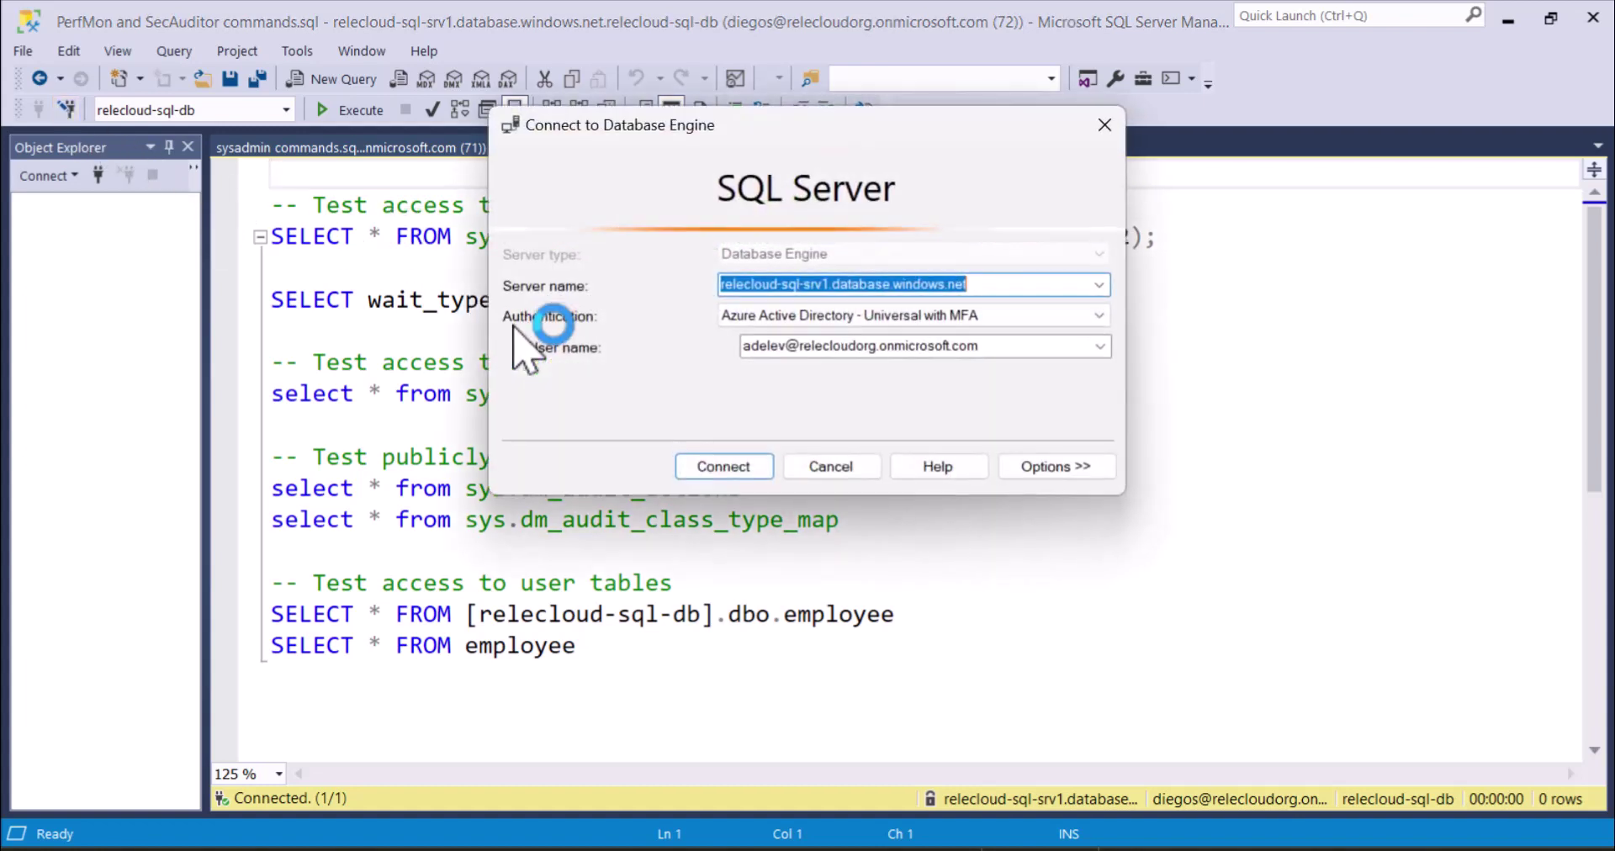
click(723, 468)
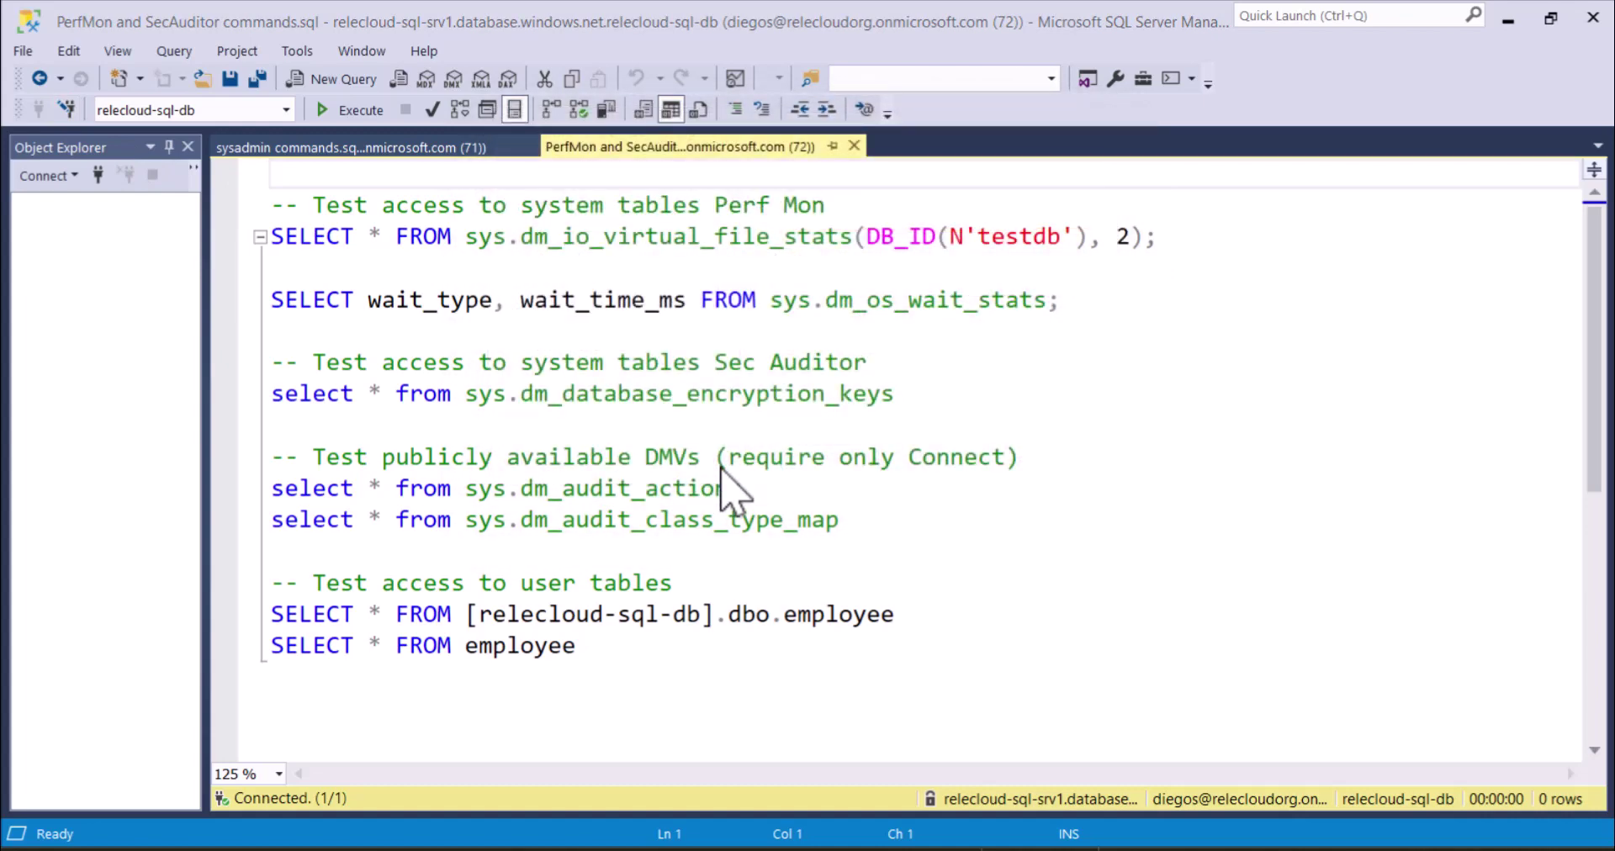
drag(1173, 236, 246, 240)
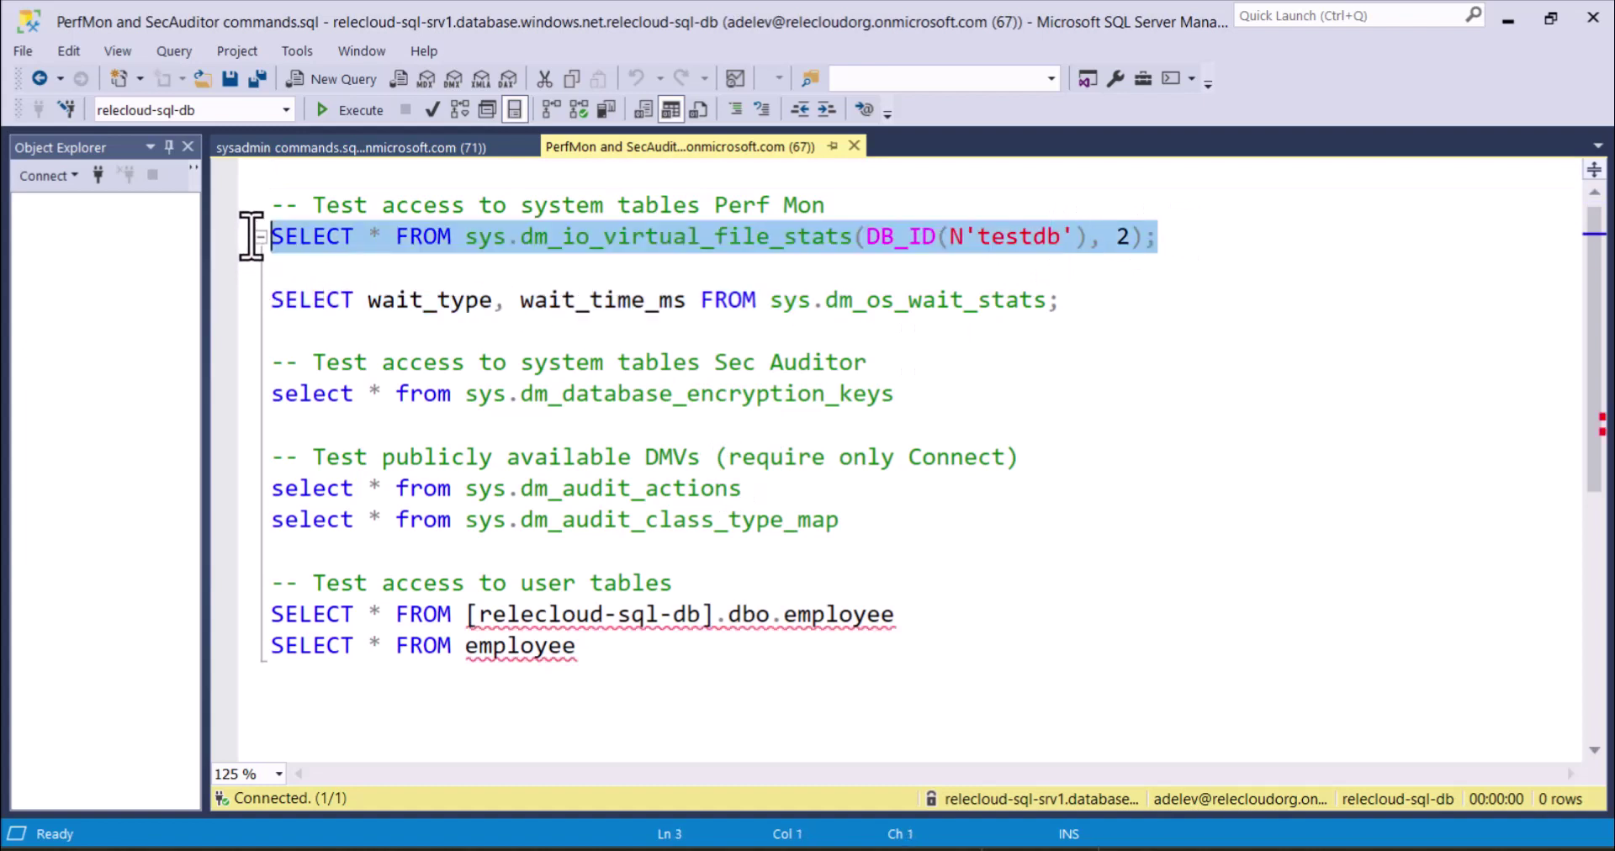
click(342, 113)
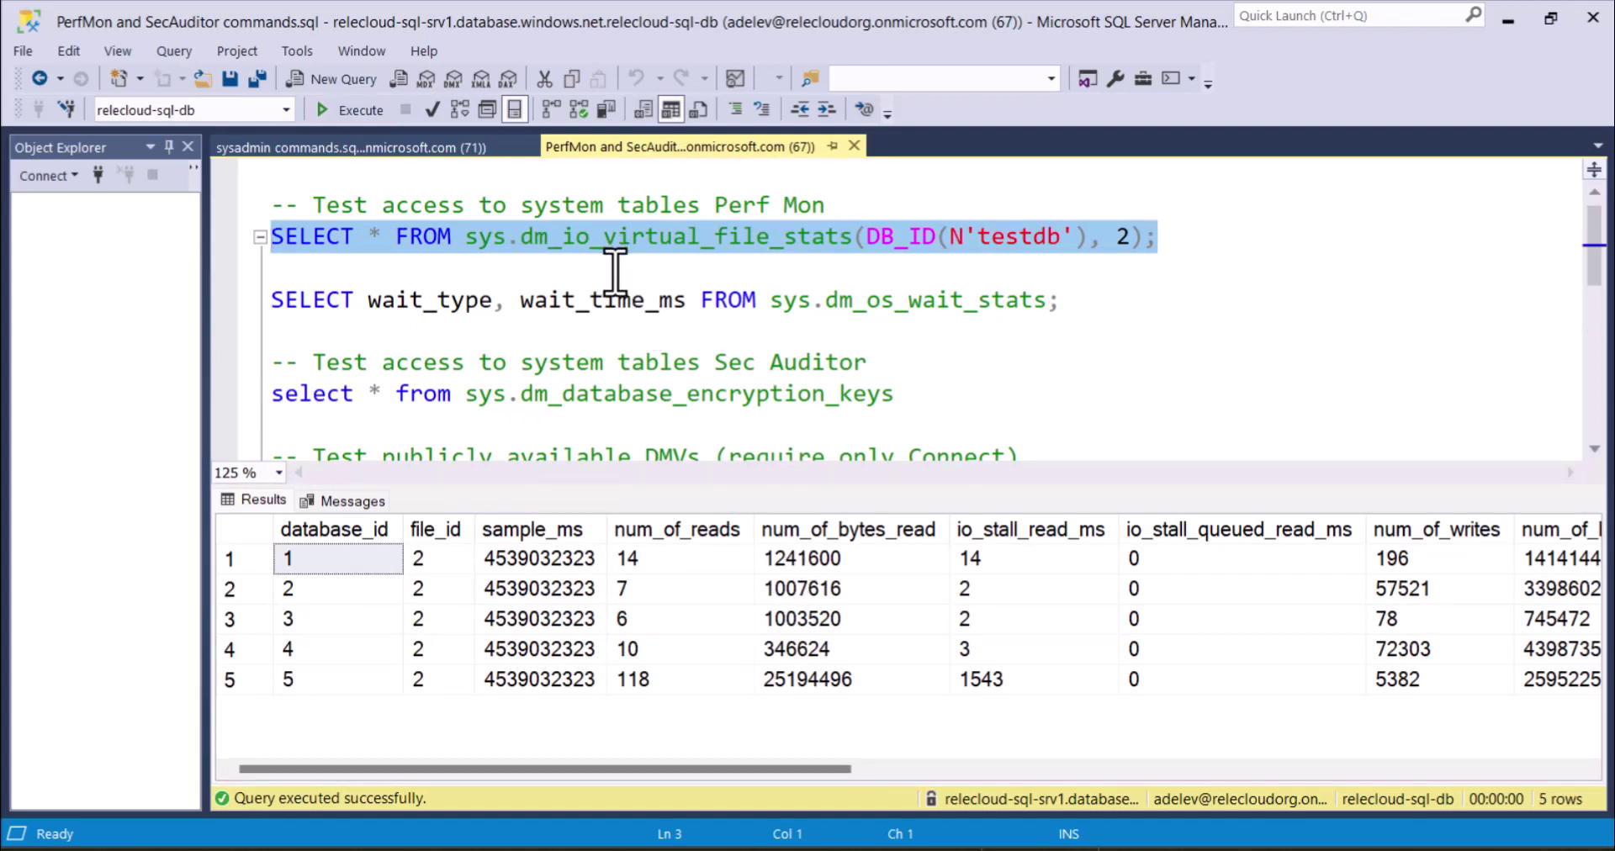
drag(1067, 301, 270, 300)
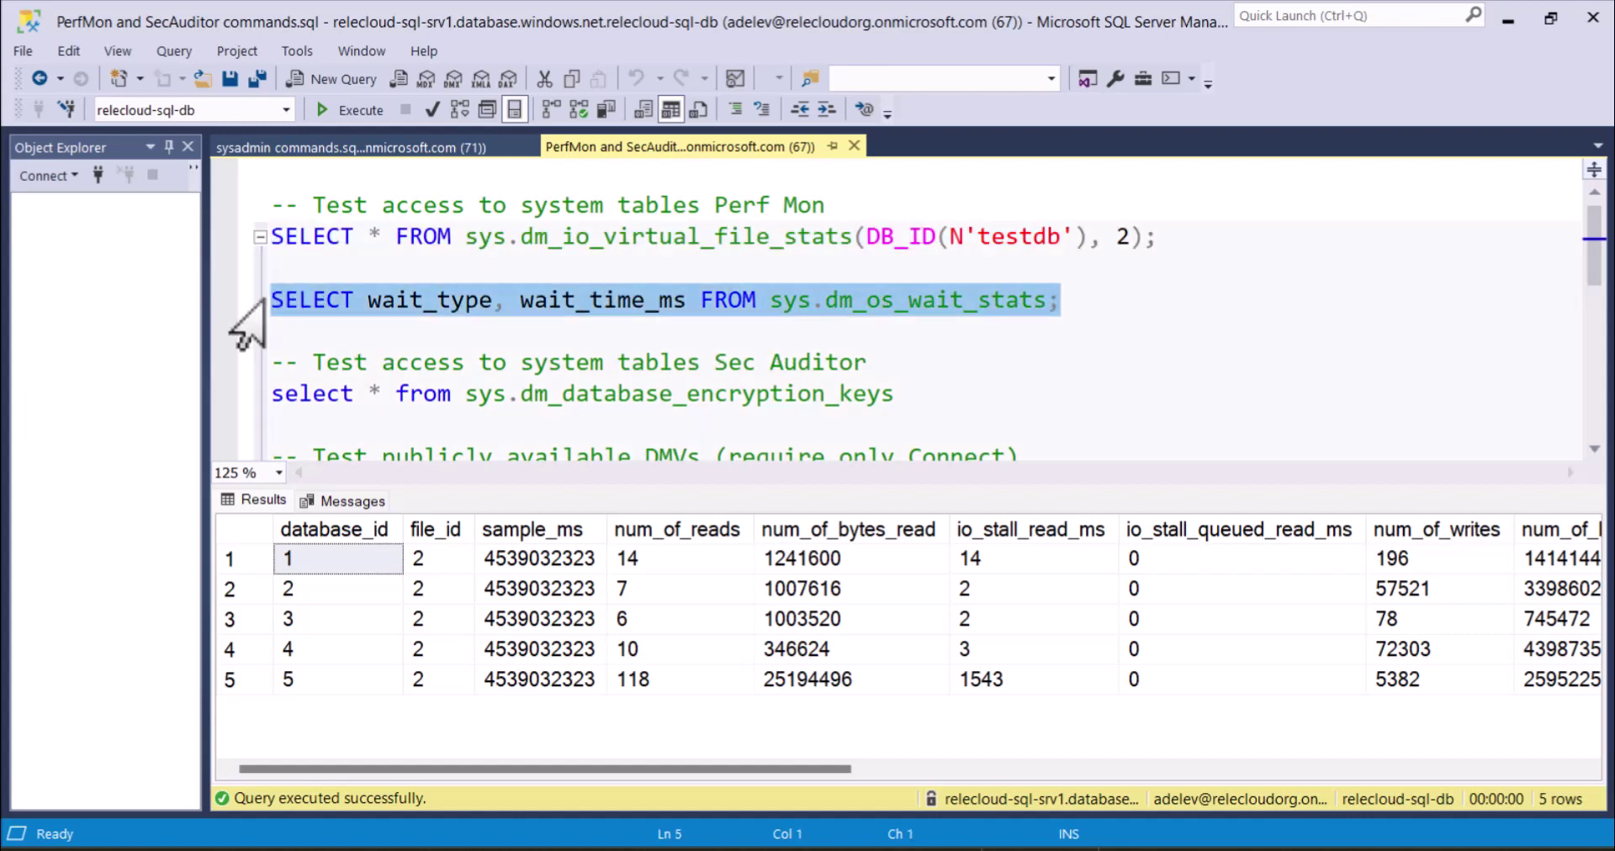
click(352, 110)
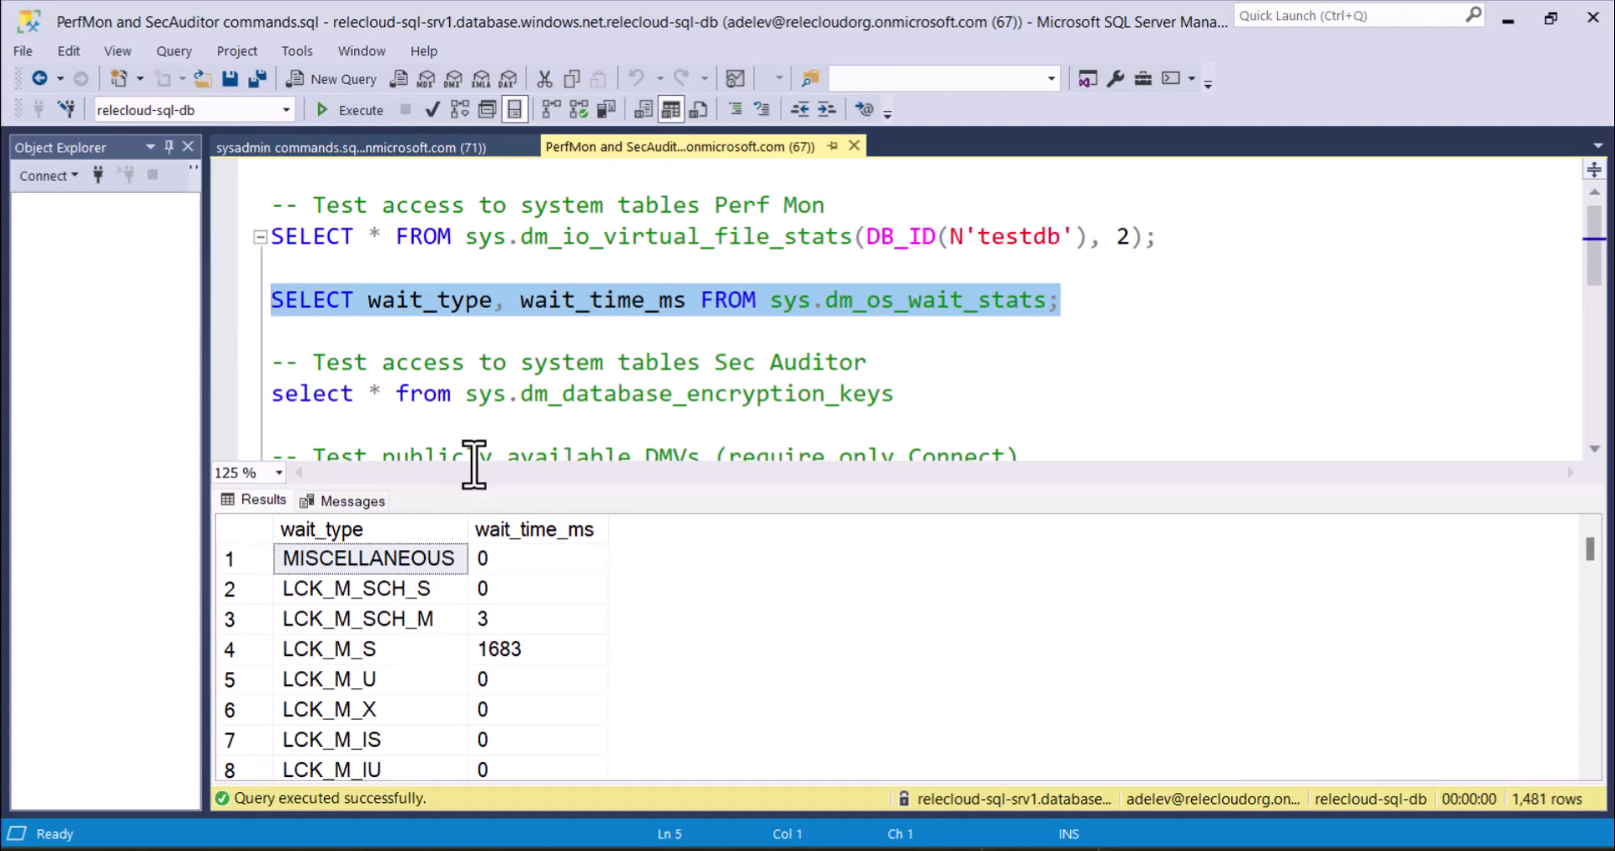
drag(900, 402, 270, 400)
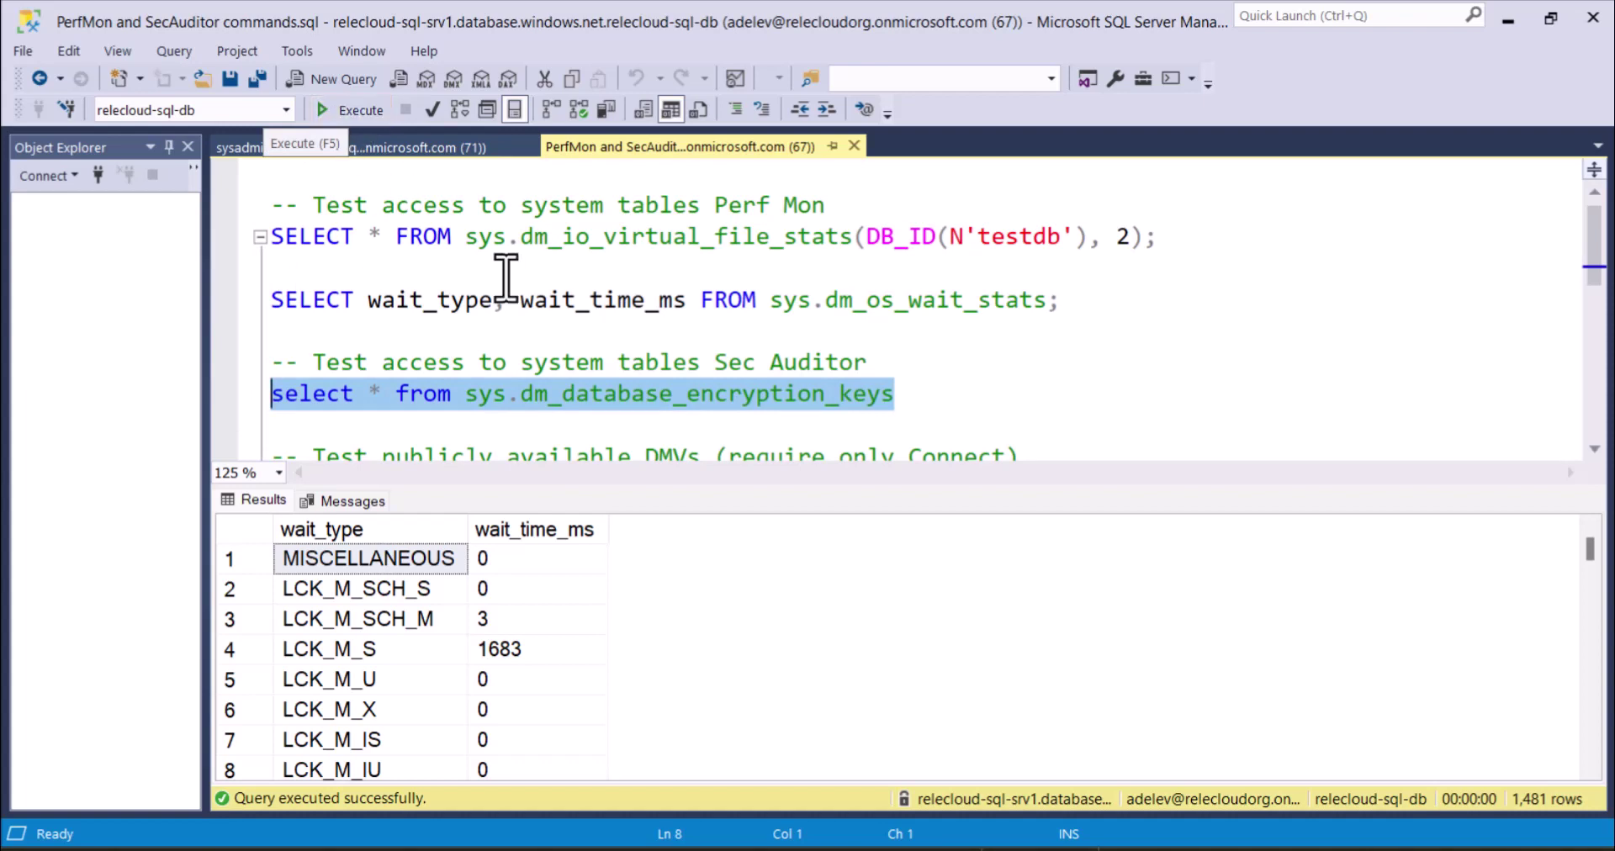
- Run the dm_database_encryption_keys and employee table queries, both refused with permission-denied errors
click(359, 112)
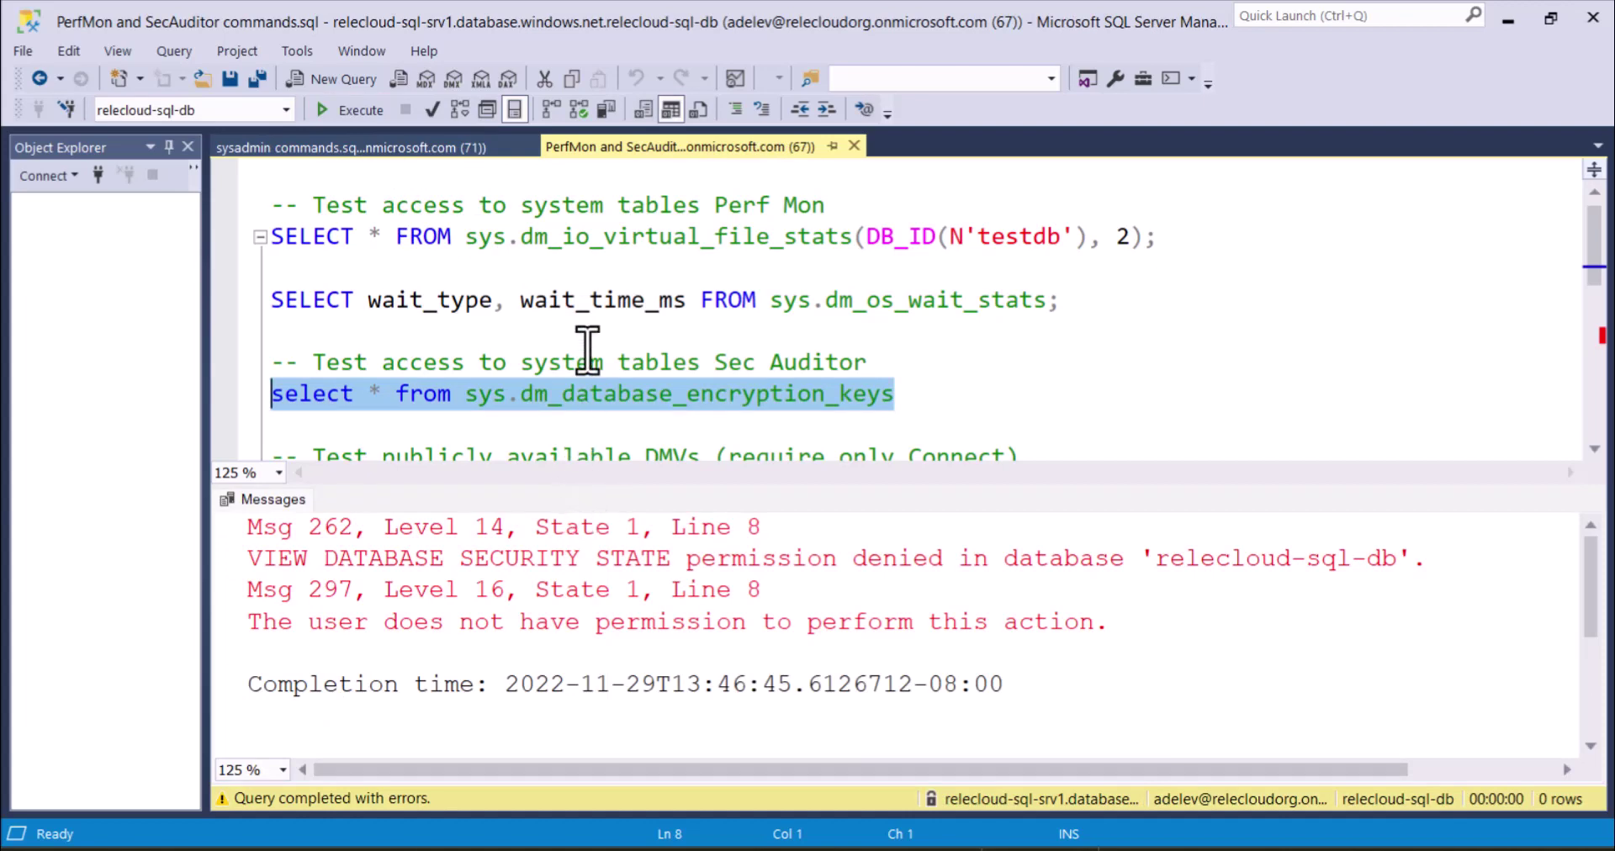
scroll(589, 349, down, 1)
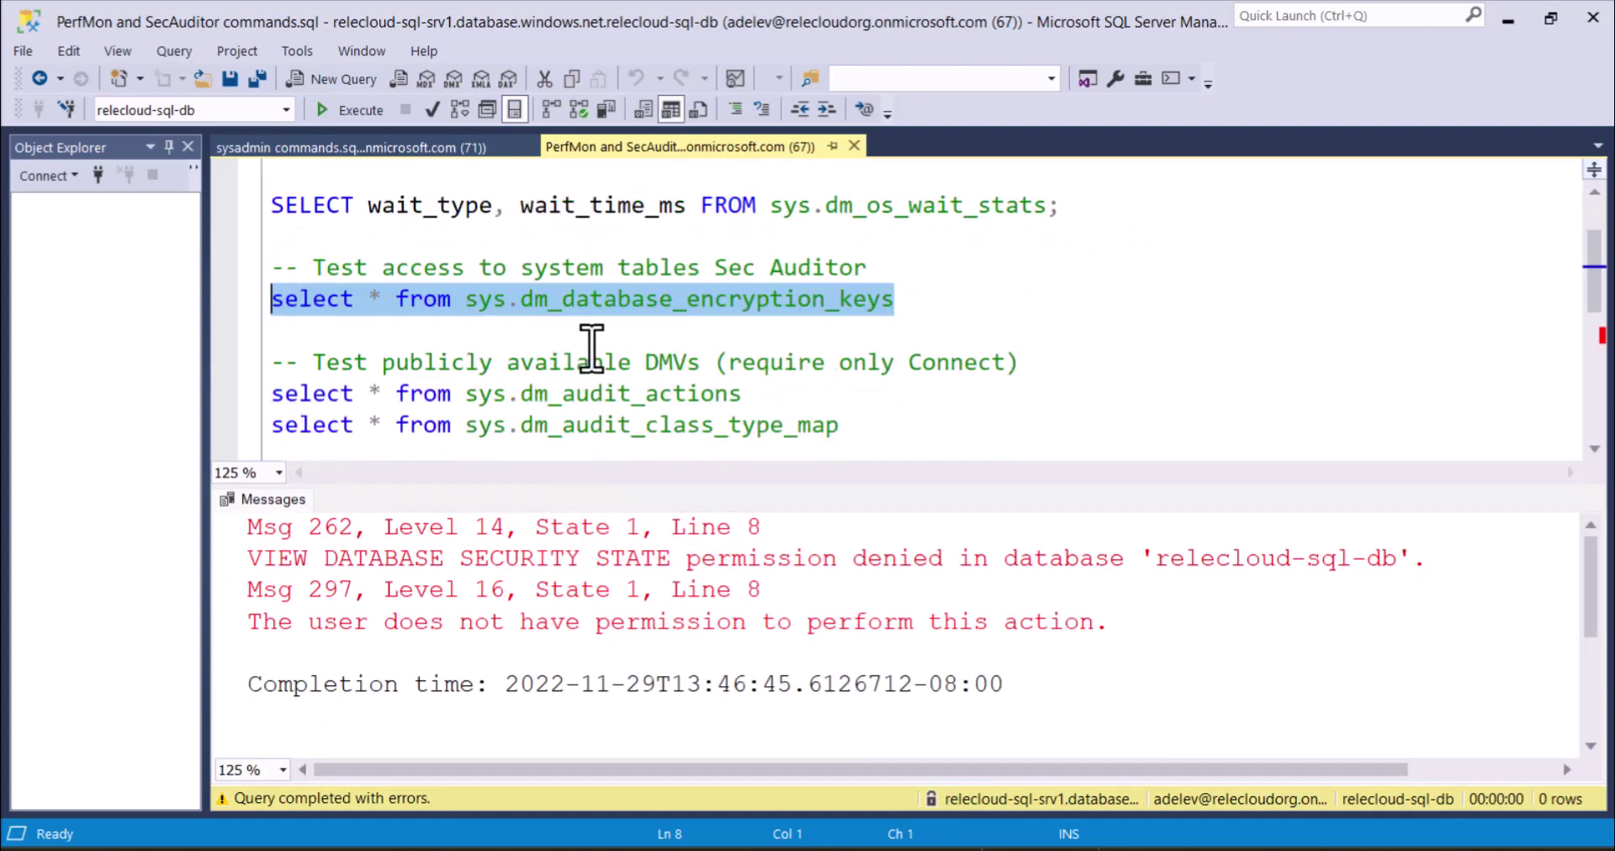
scroll(591, 346, down, 2)
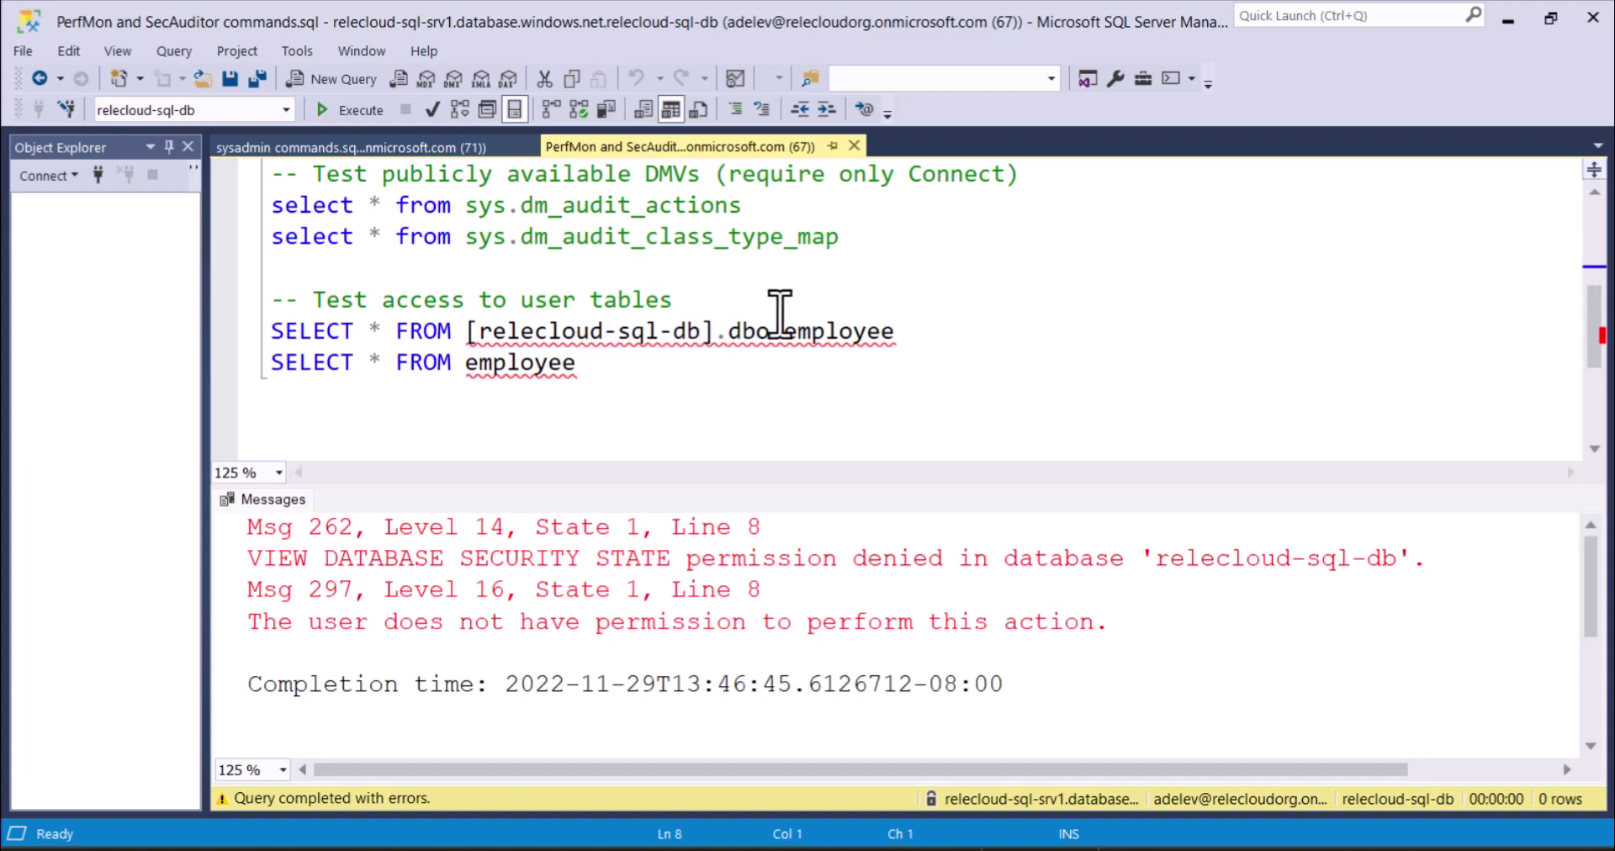
drag(902, 336, 270, 335)
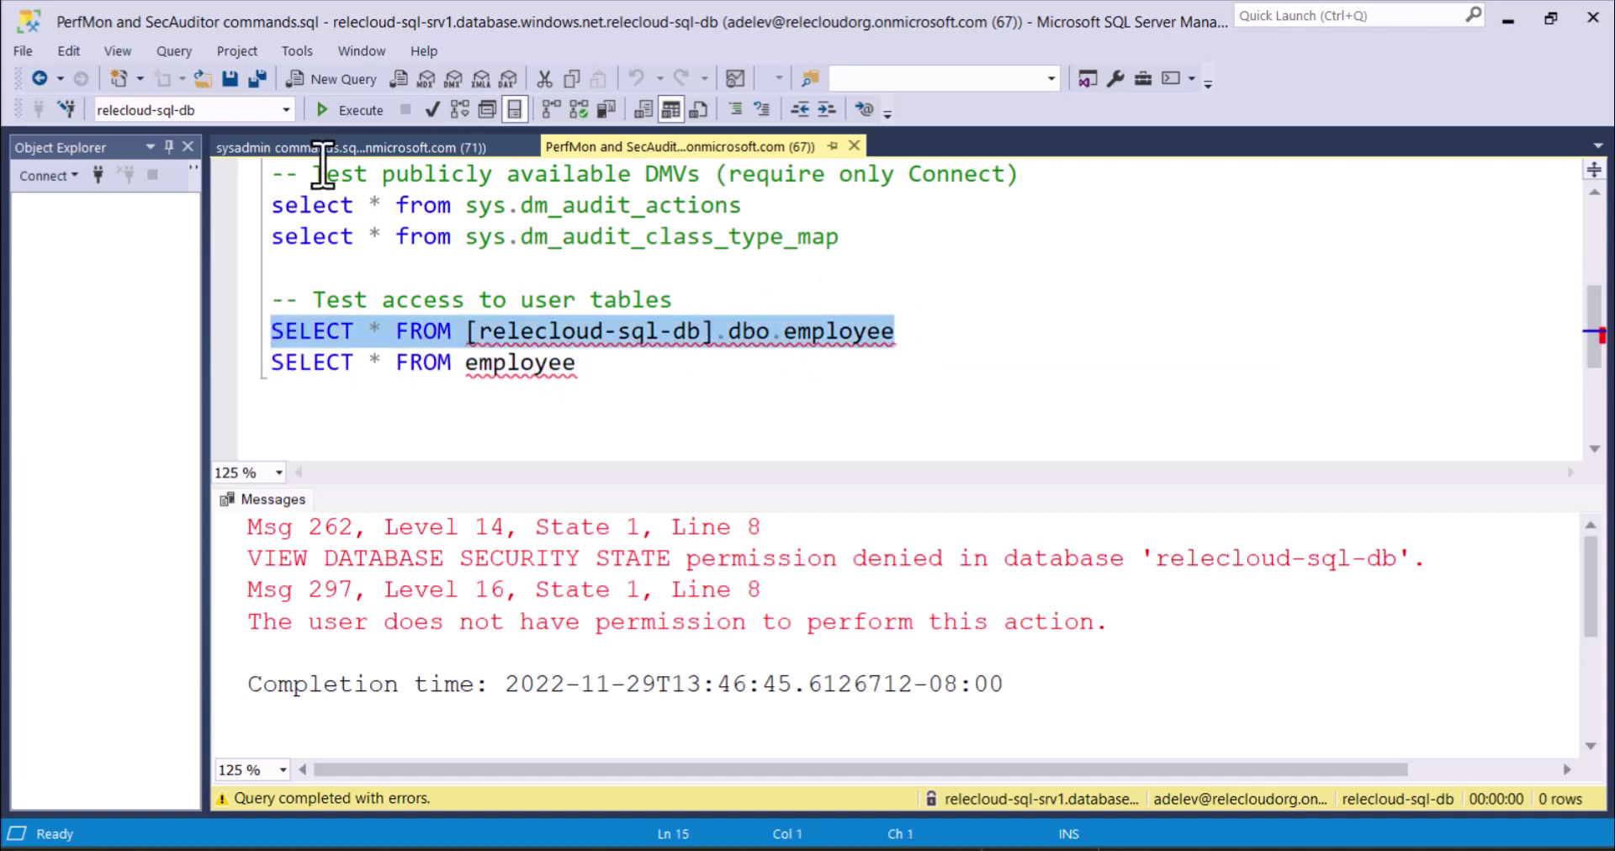
click(332, 112)
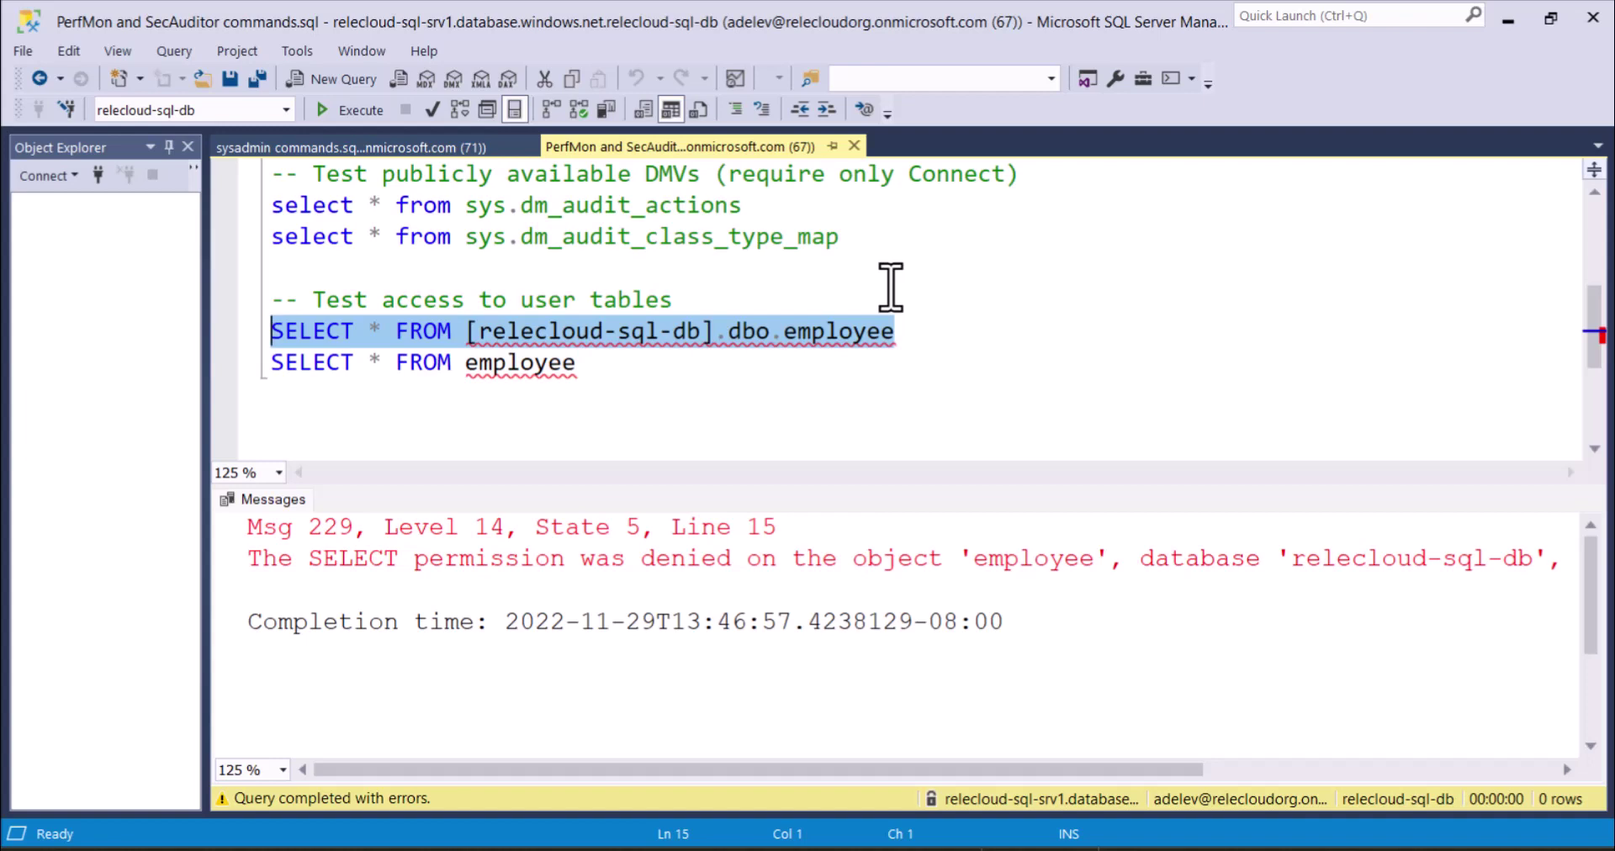
mouse_move(905, 328)
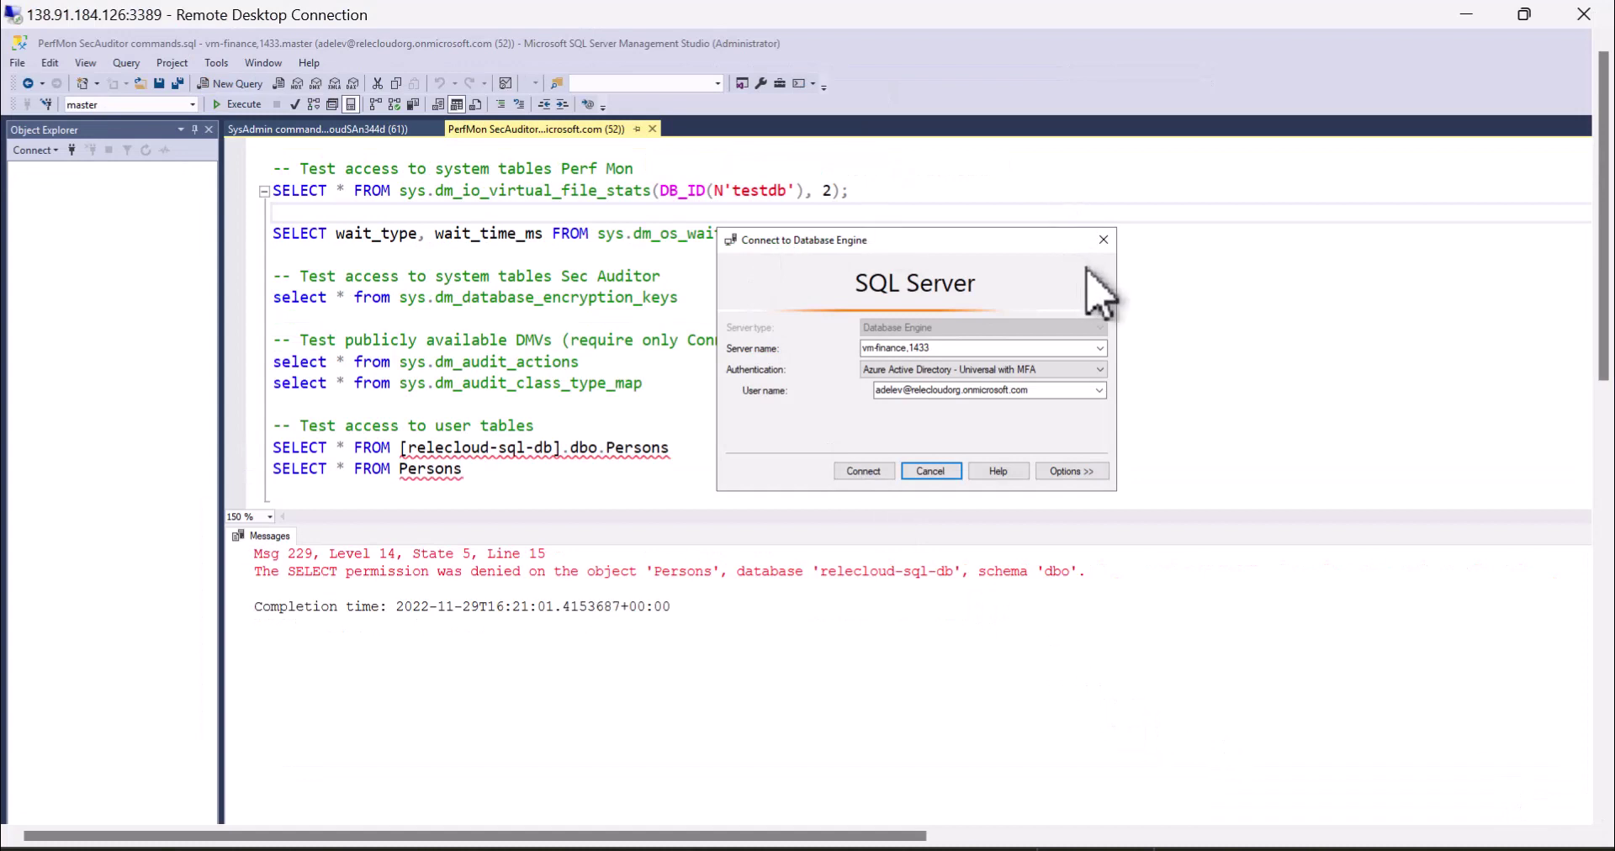
- Connect to vm-finance and run the virtual file stats and wait statistics queries successfully
click(869, 469)
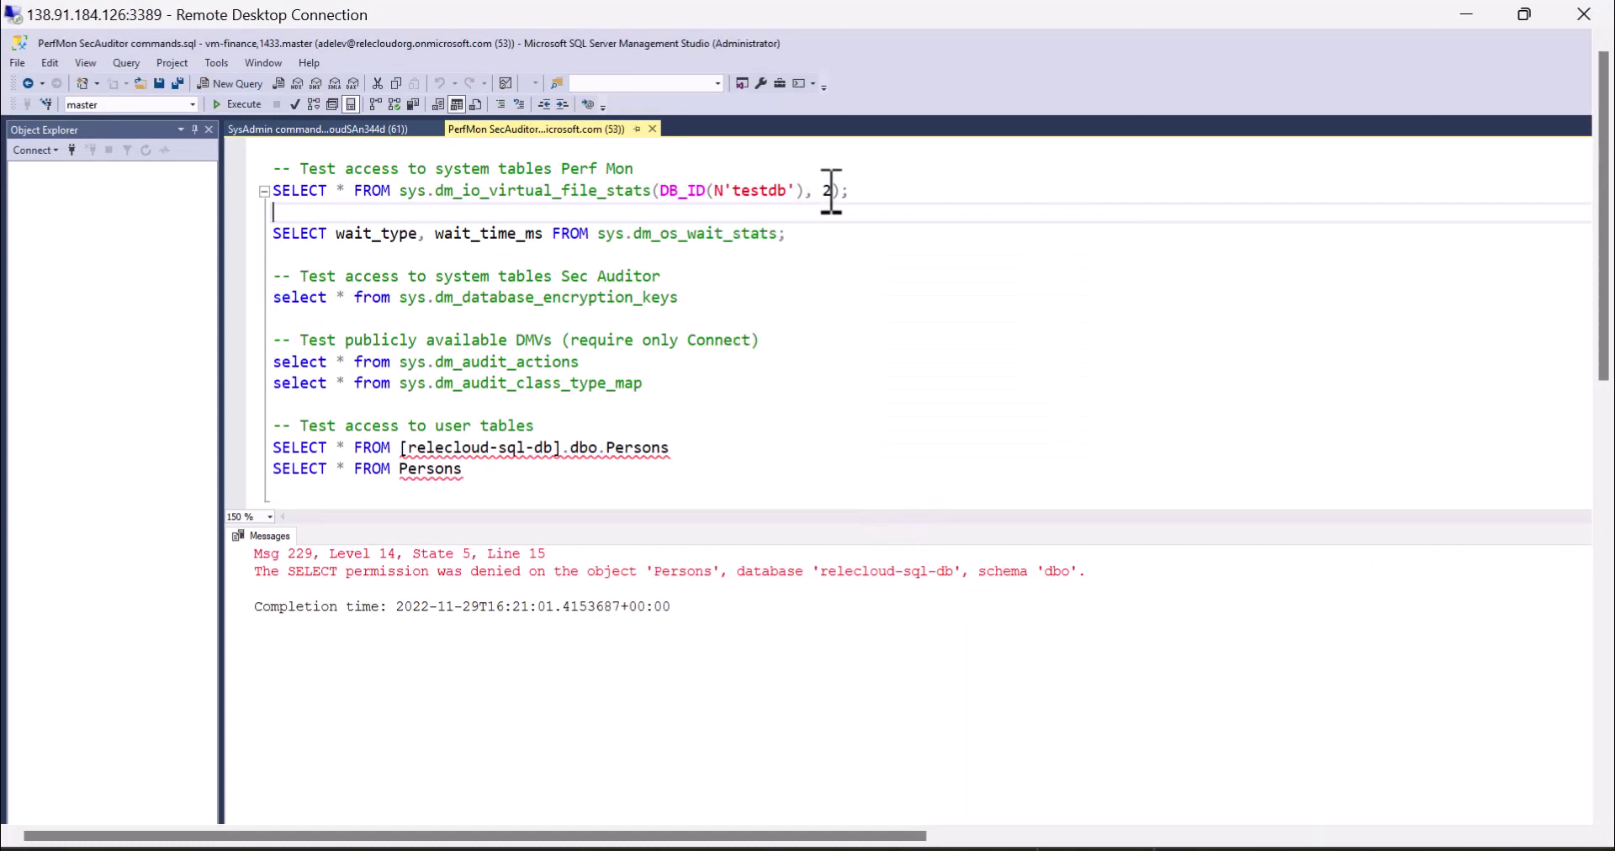
drag(856, 191, 275, 195)
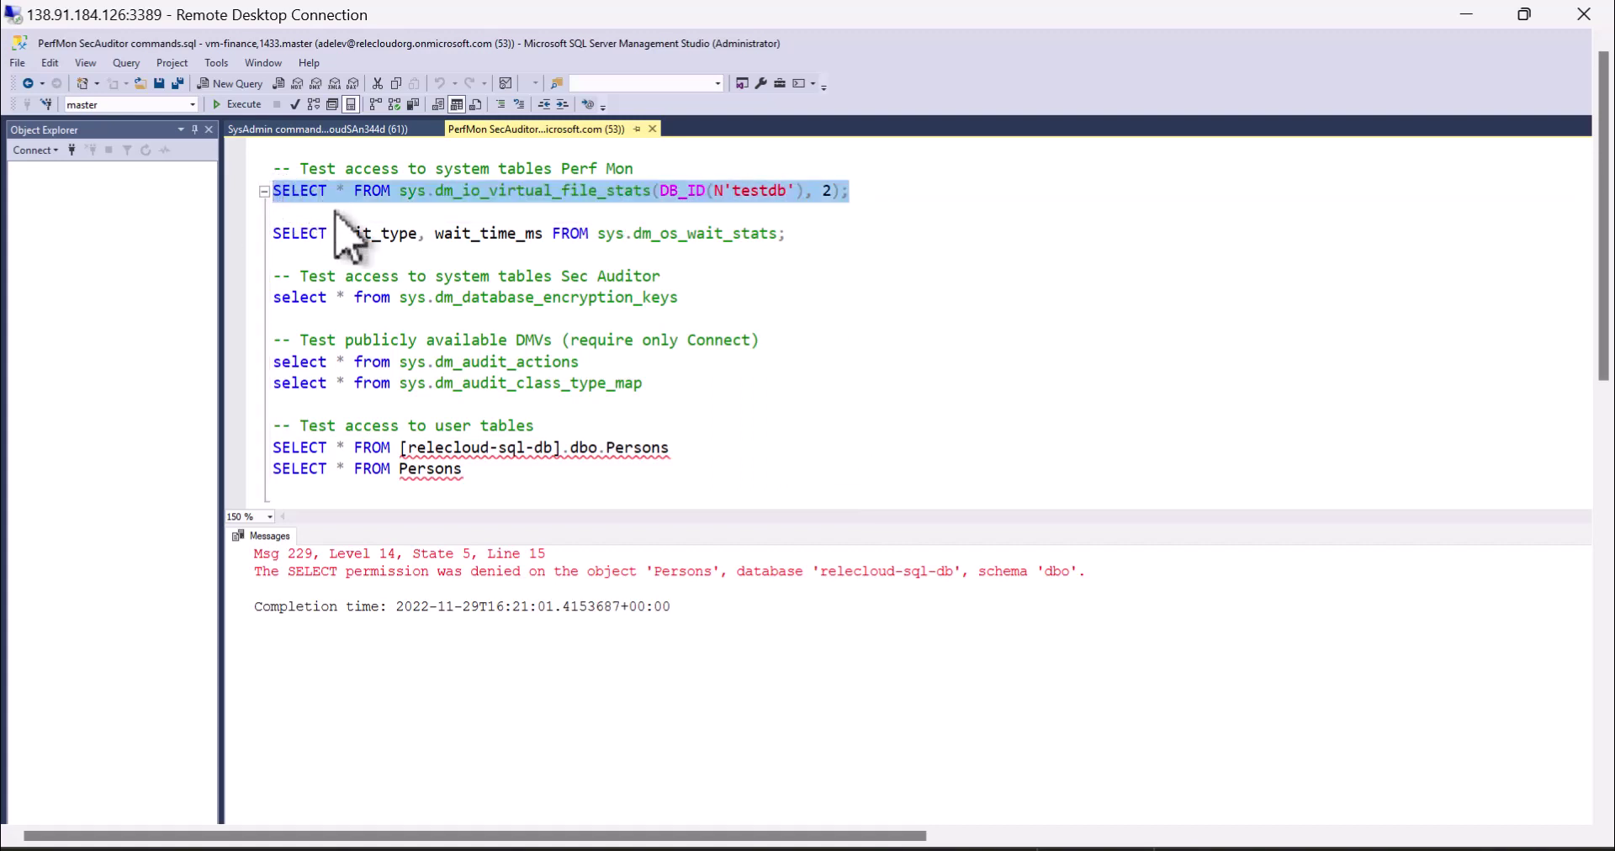
click(227, 107)
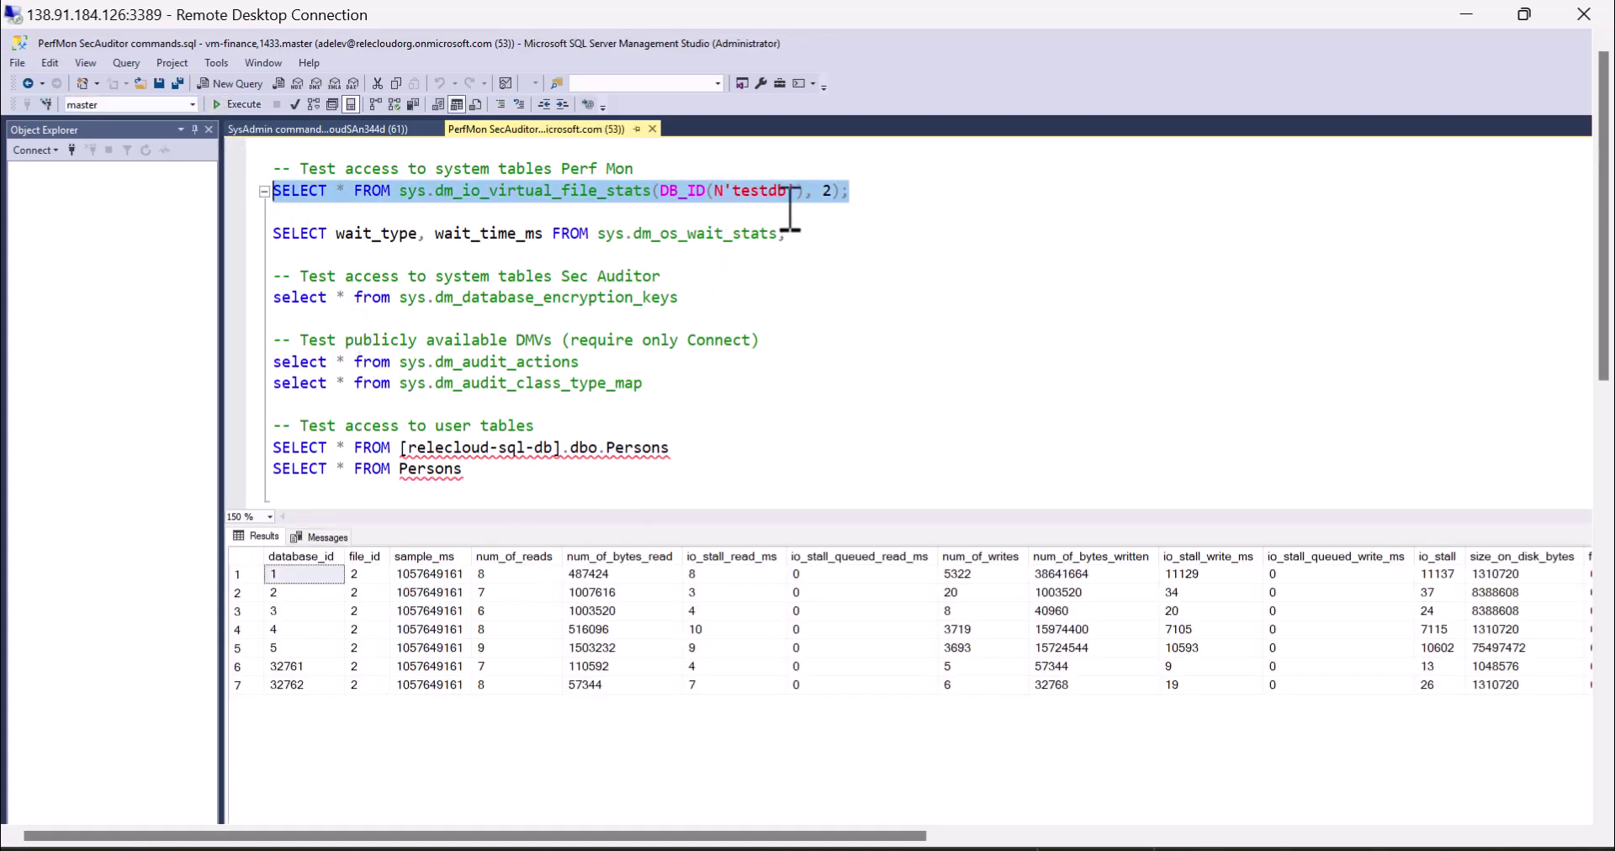
drag(788, 236, 256, 242)
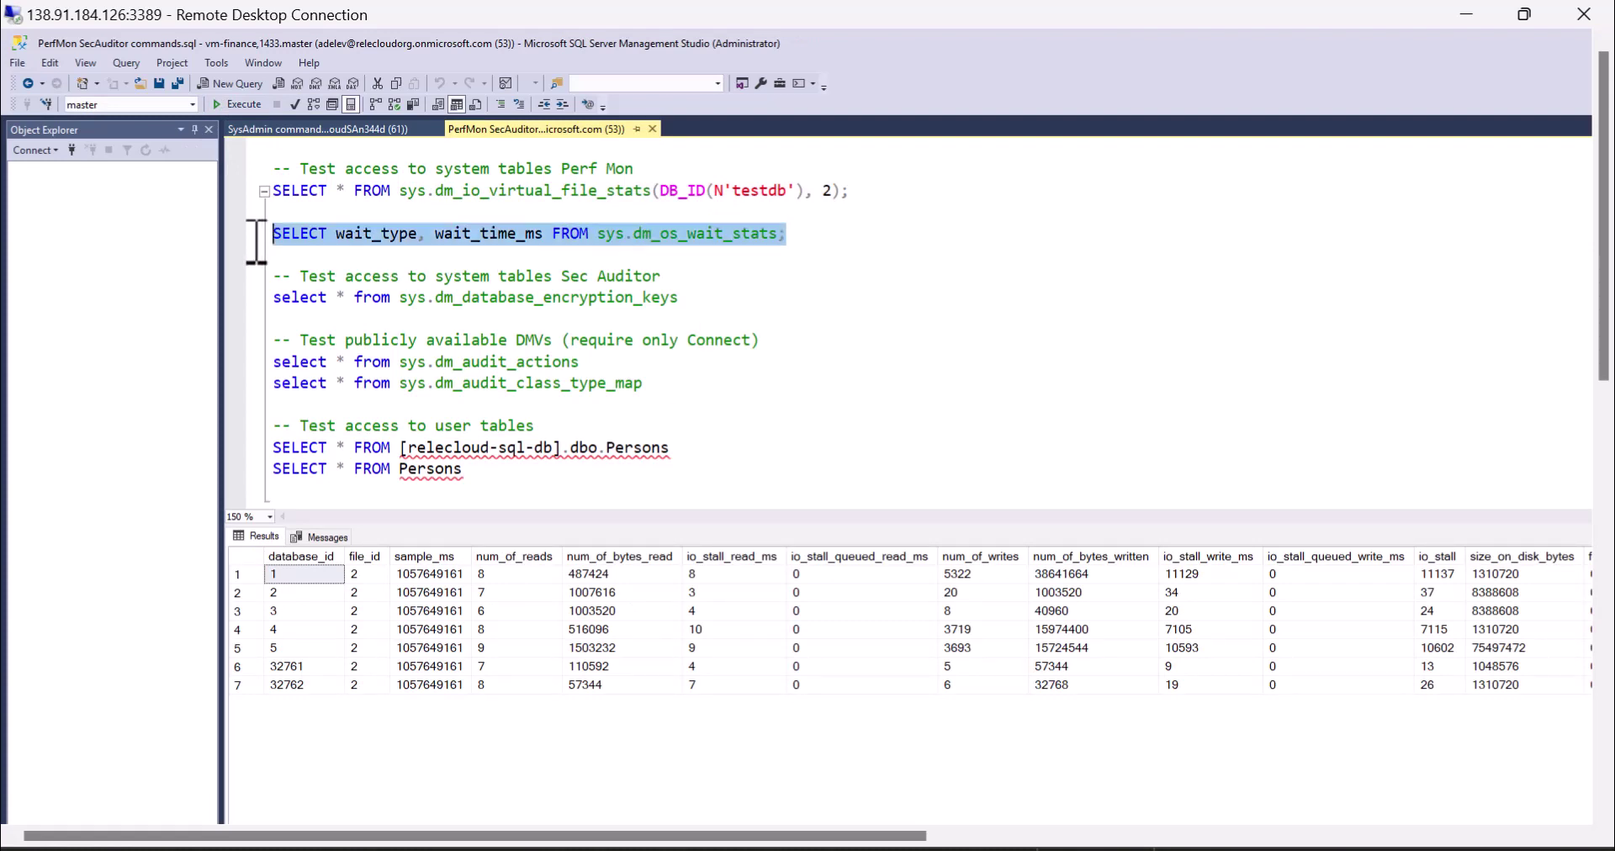
click(243, 104)
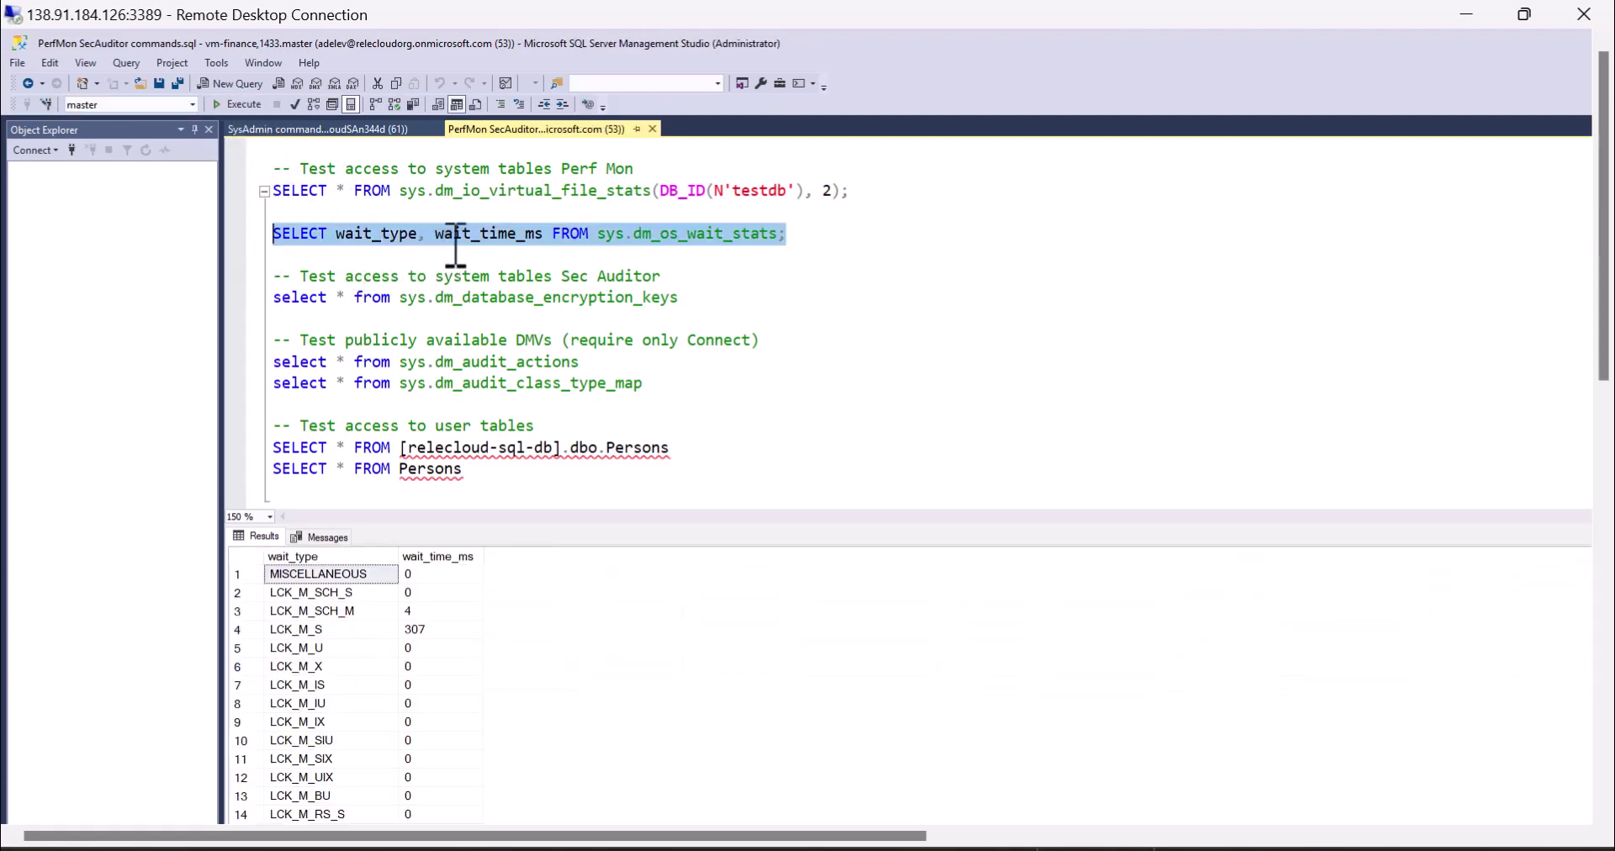
- Run the encryption keys and Persons queries, confirming both are denied (Msg 229)
drag(684, 296, 271, 296)
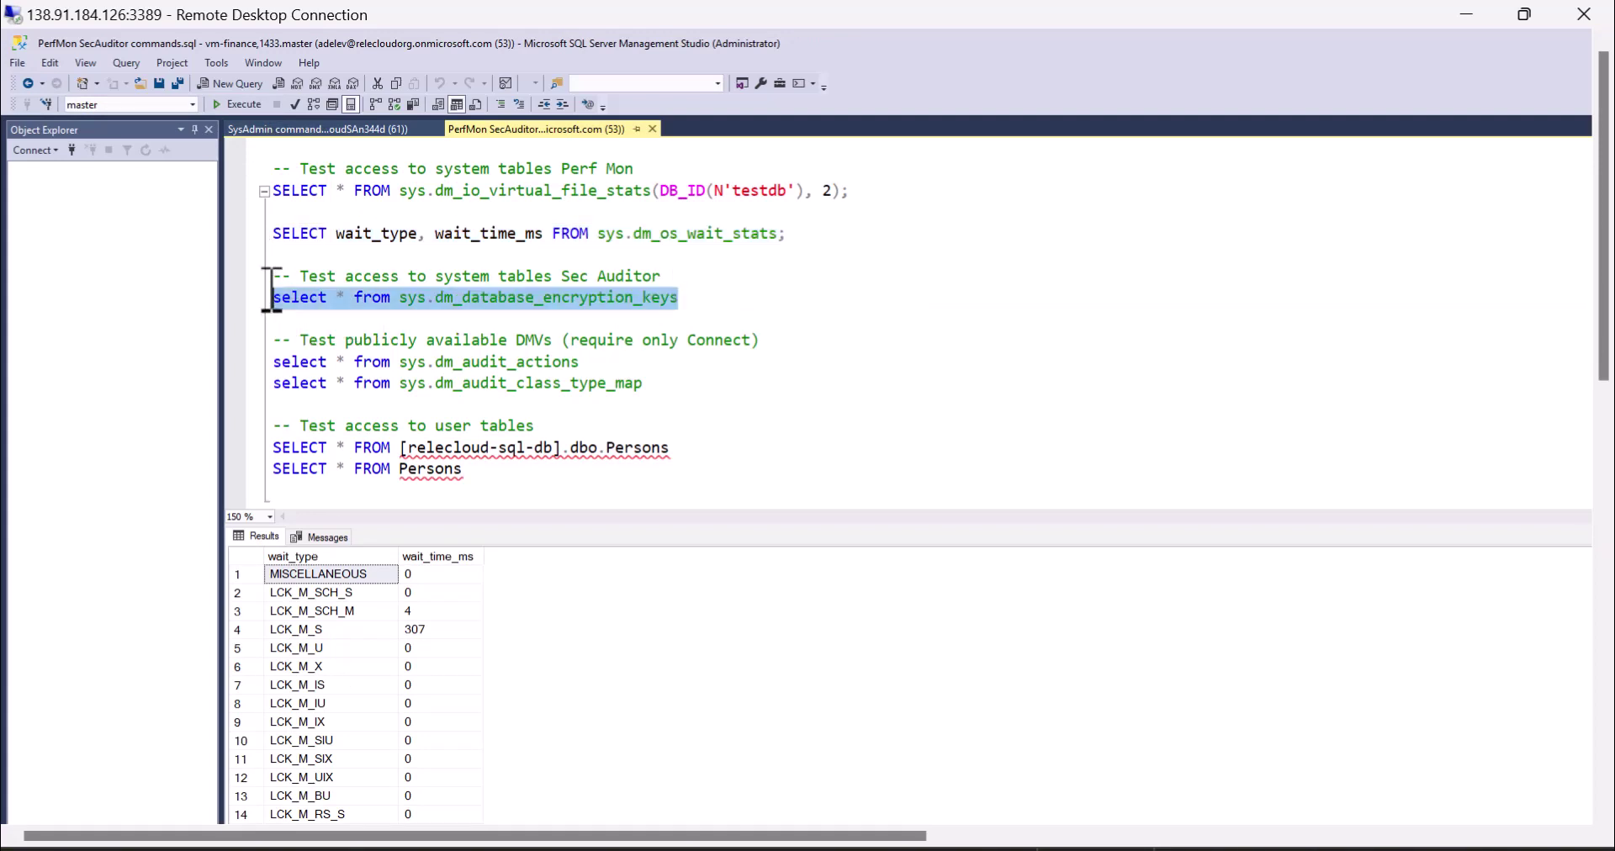
click(233, 106)
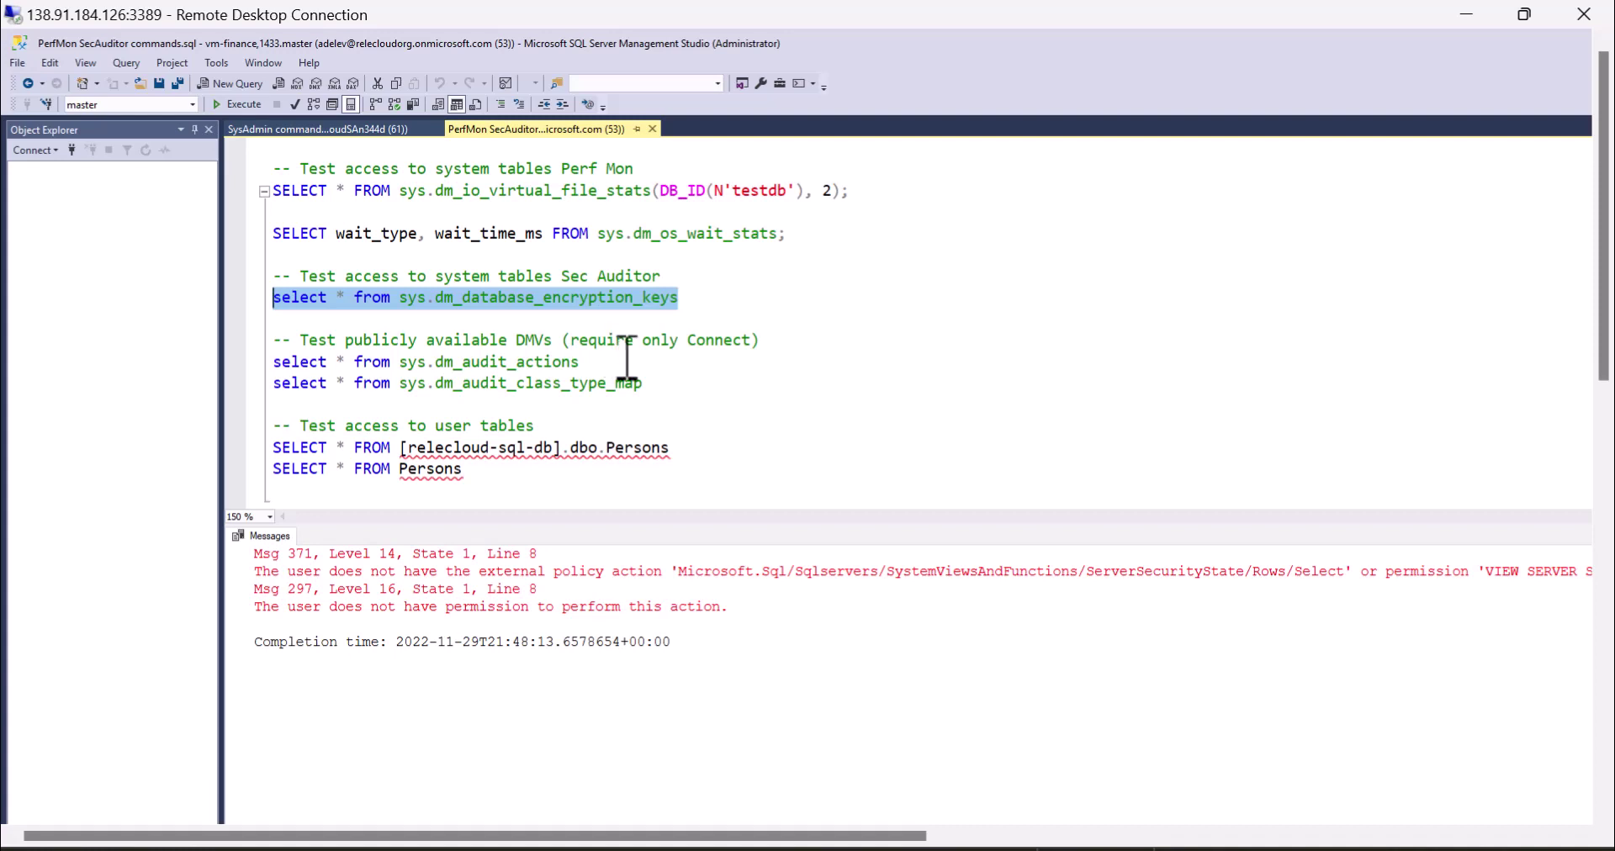
drag(677, 446, 276, 450)
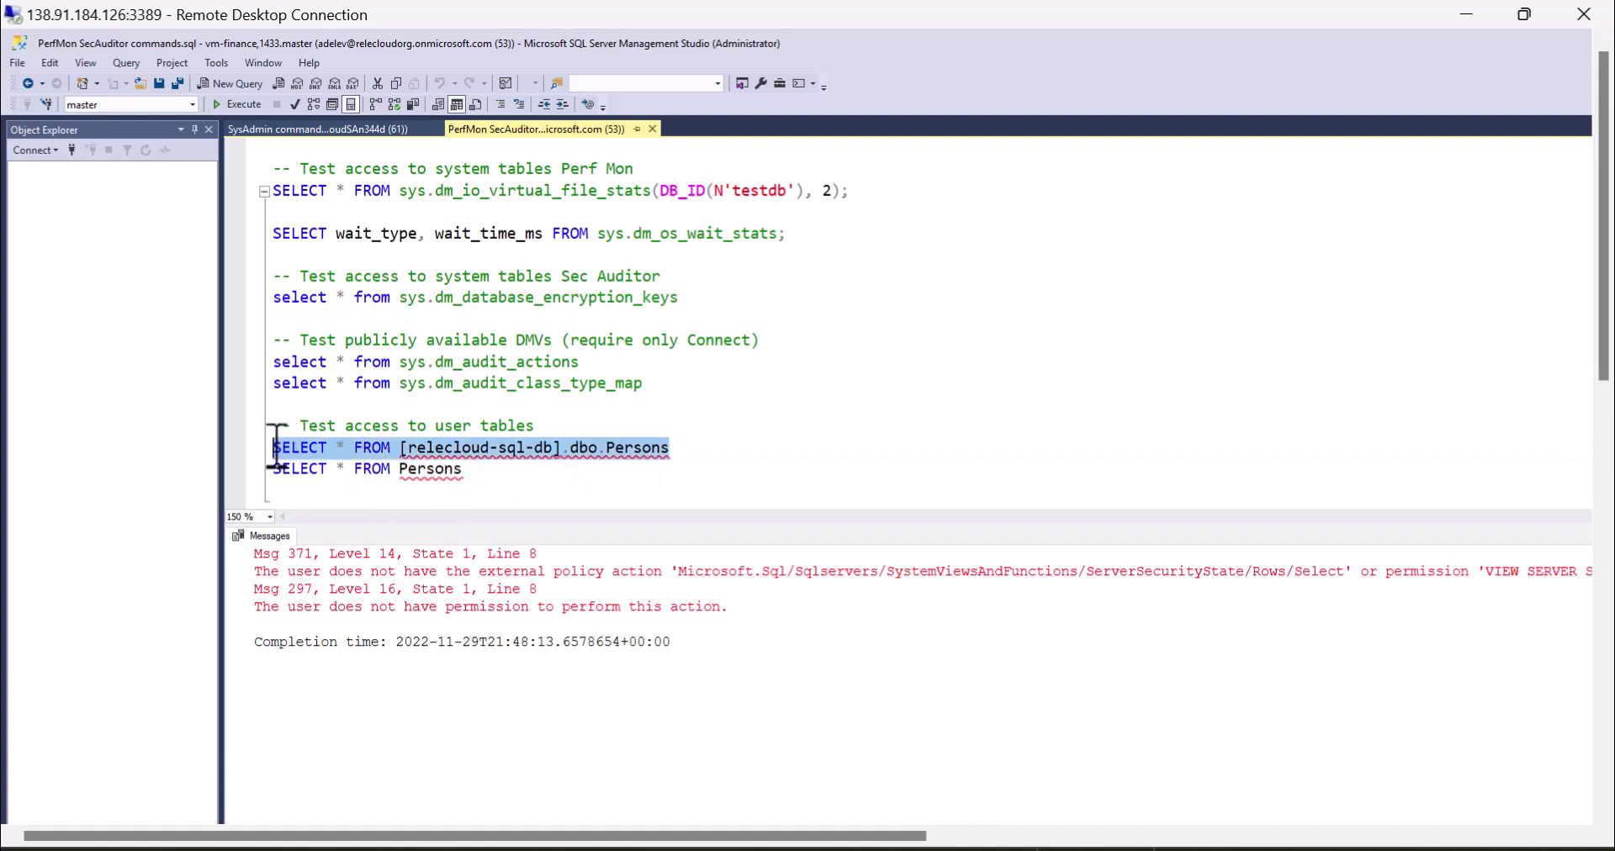
click(243, 106)
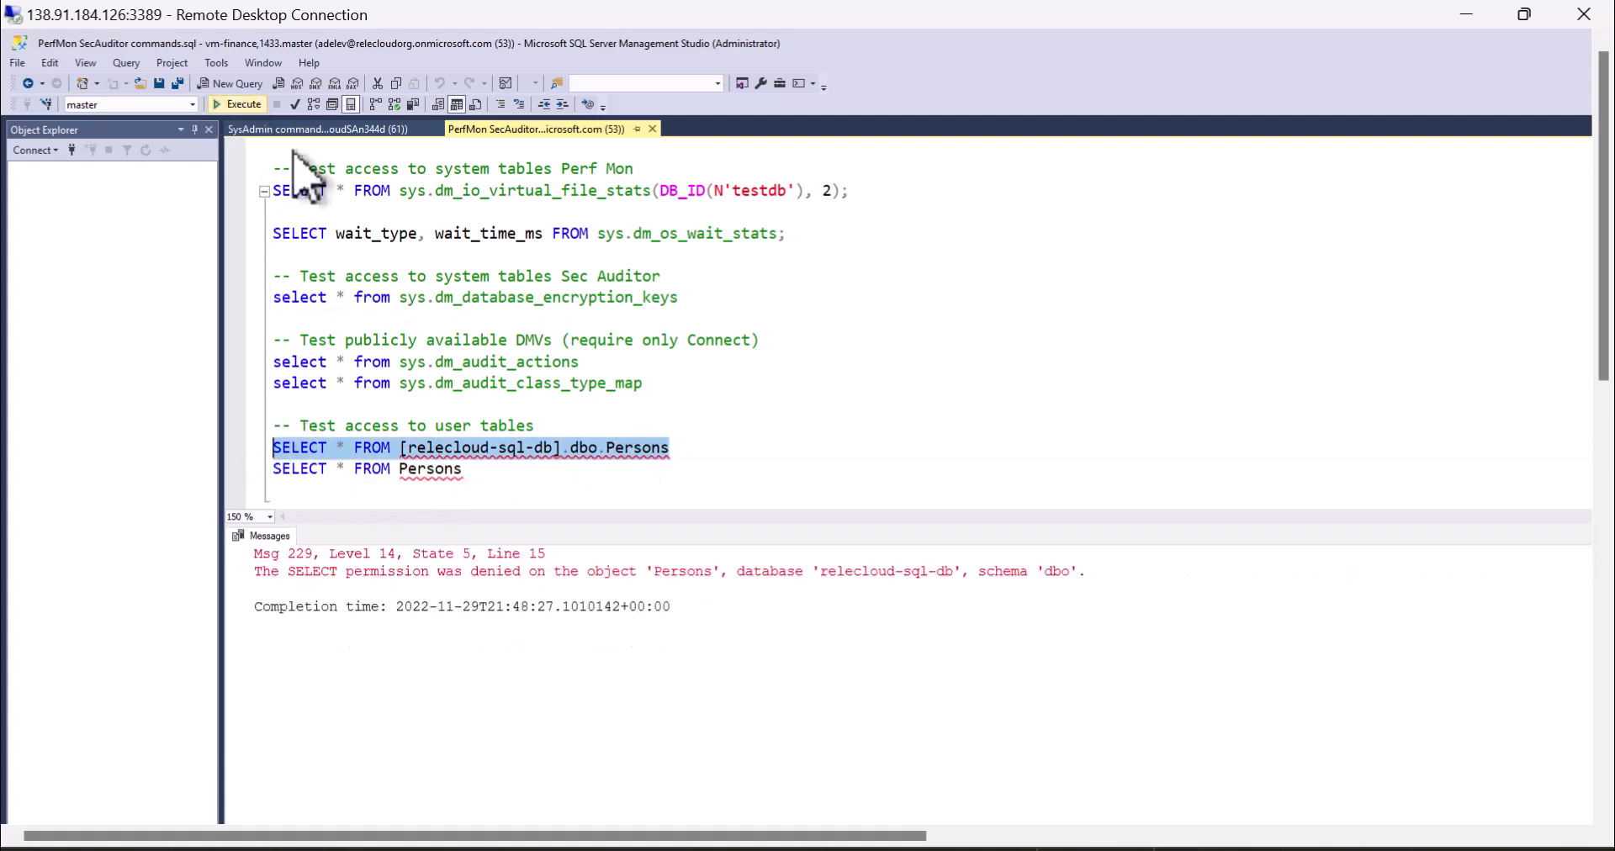